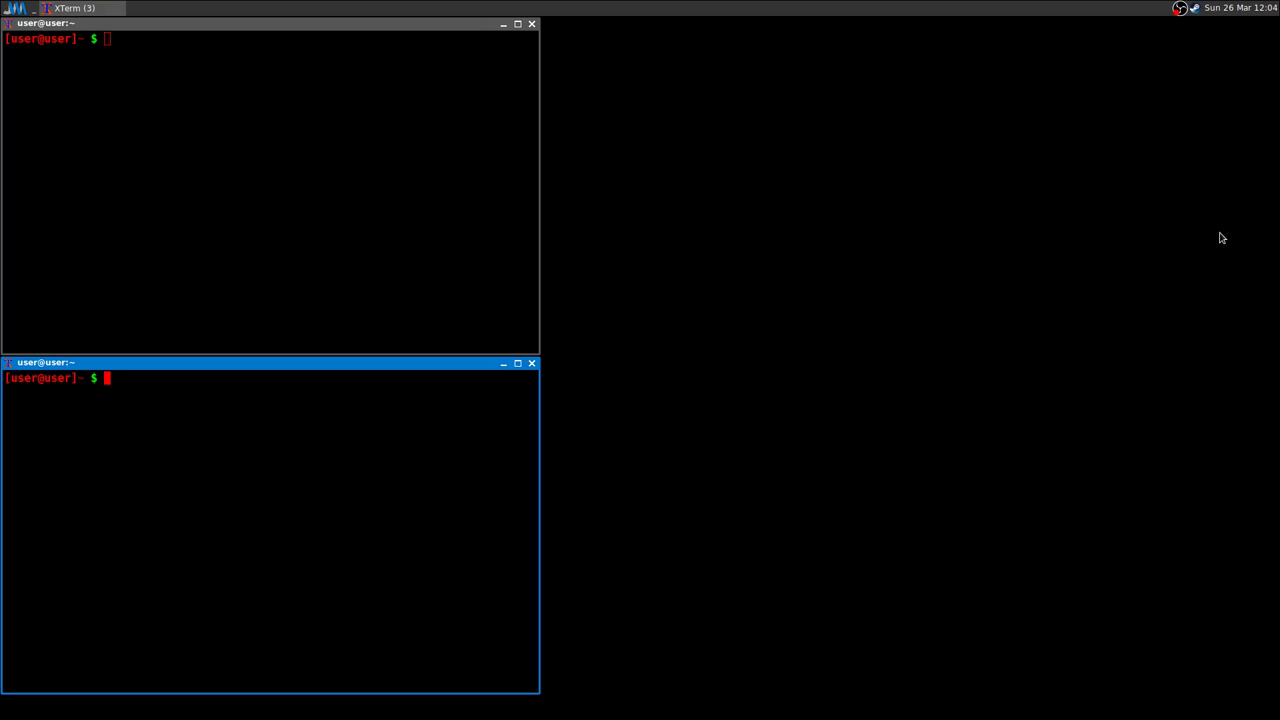
- Try to launch Apartment 666 from Steam and dismiss the error dialog
right_click(1194, 9)
left_click(1040, 18)
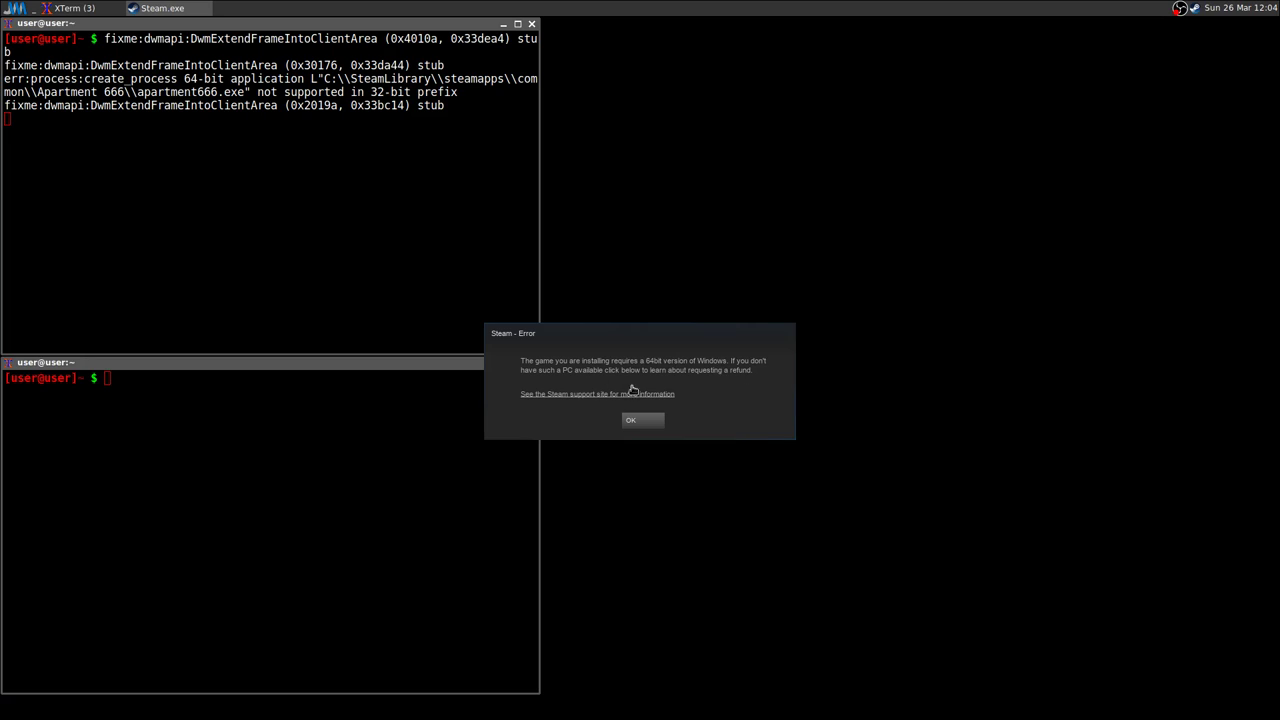
left_click(642, 421)
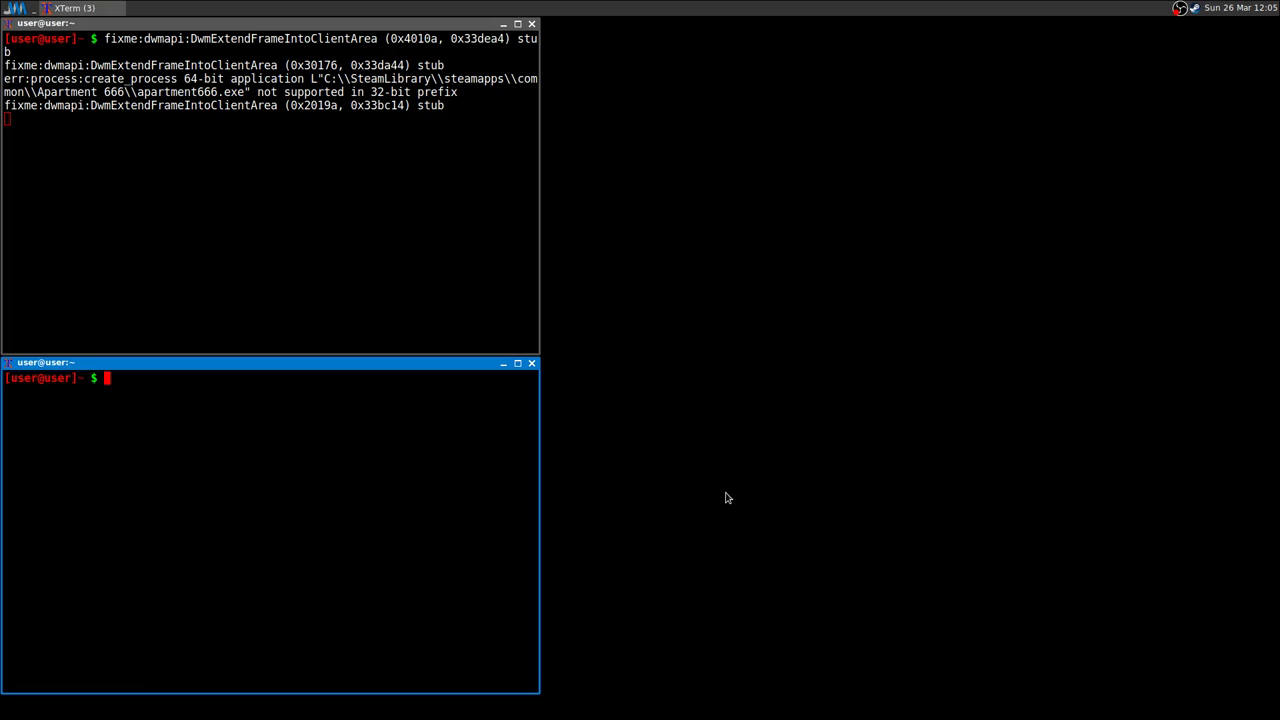
- Begin a wine command with WINEARCH=win32 and WINEPREFIX=~/.wineprefix/apartment666/ without running it
type("WINEARCH=win32 ")
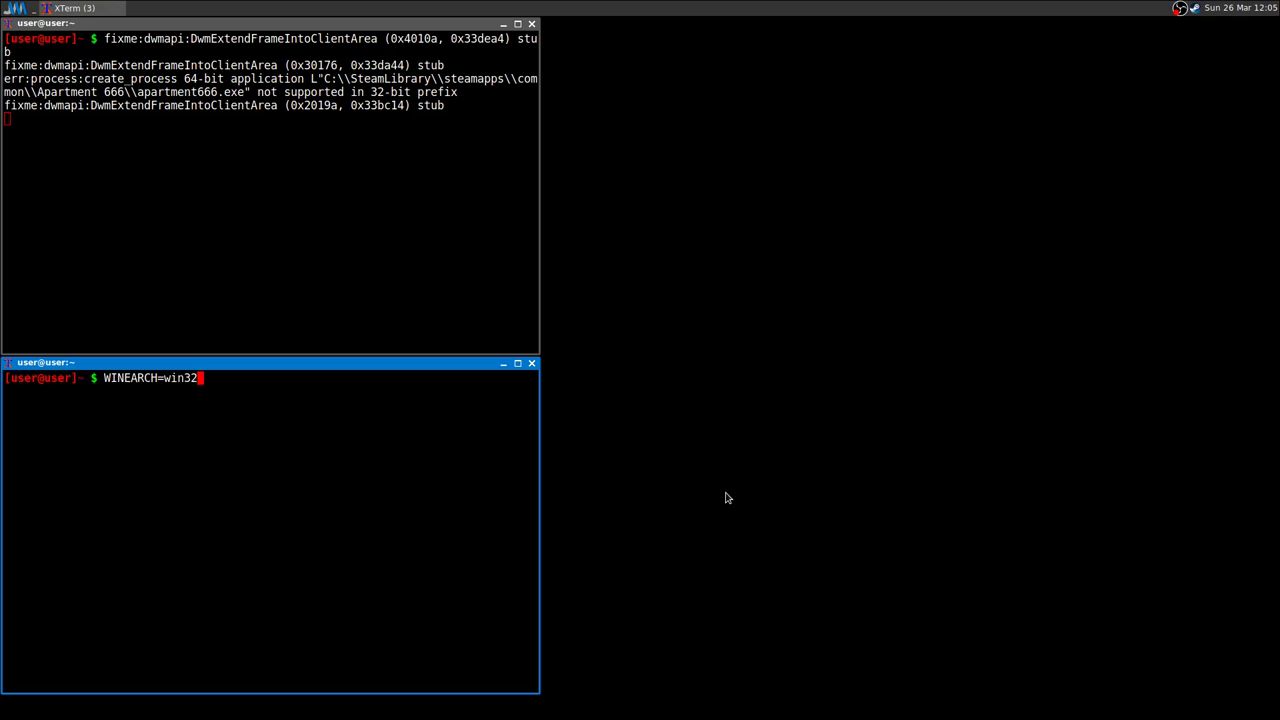
type("WINEPREFIX=~/.")
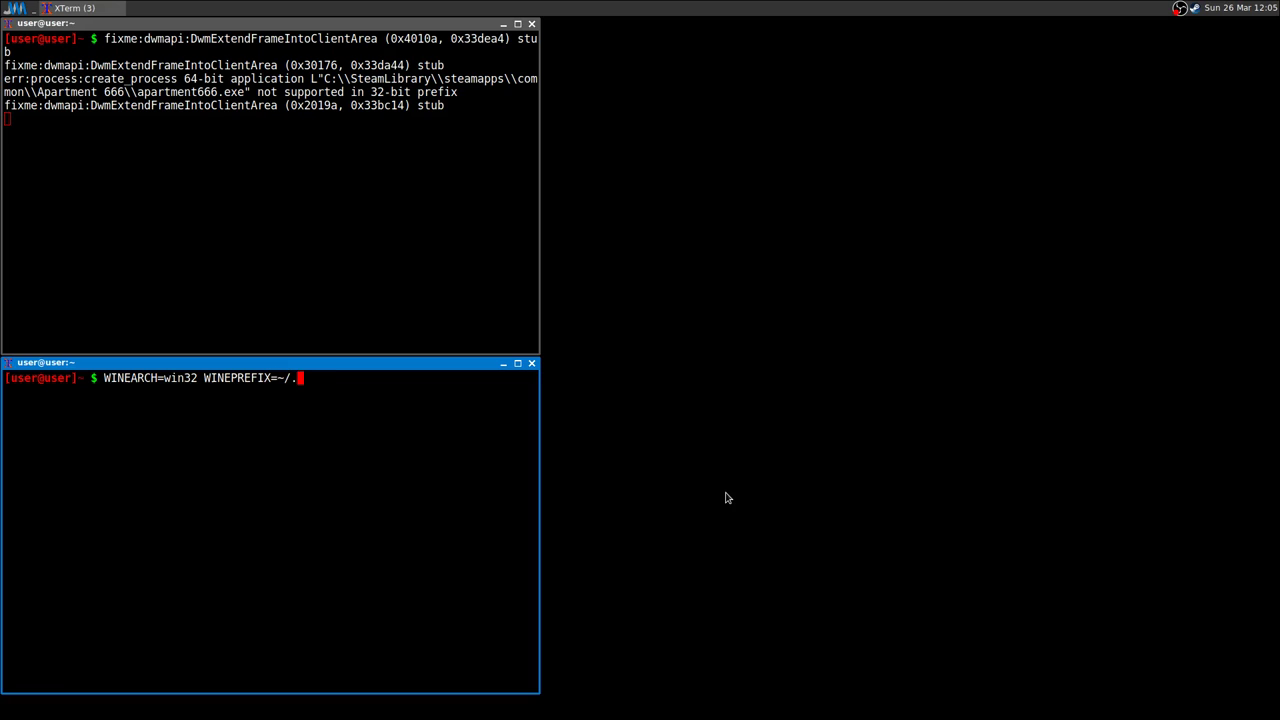
type("wineprefix/ap")
key("Tab")
type("wine ")
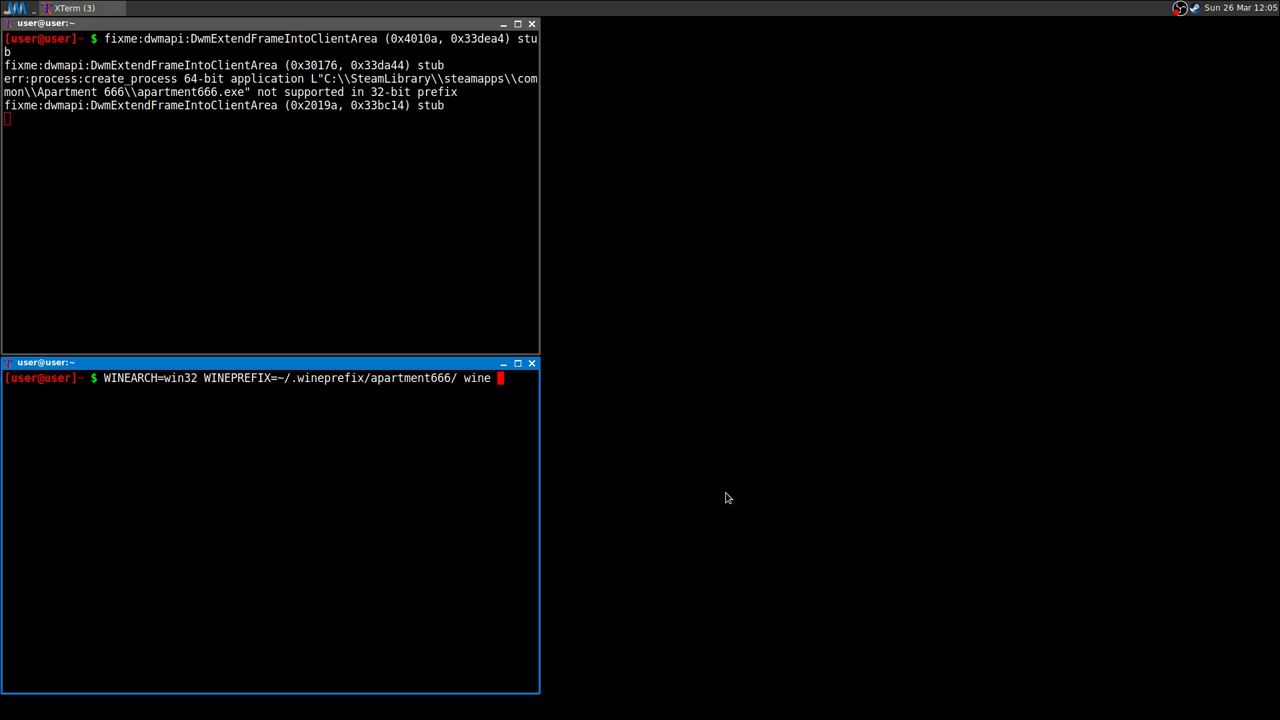
- Extend the command with the path .wineprefix/steam/drive_c/Steam/Steam.exe and the argument -appid 3232323, and highlight the apartment666 prefix name
type(".wineprefix/st")
key("Tab")
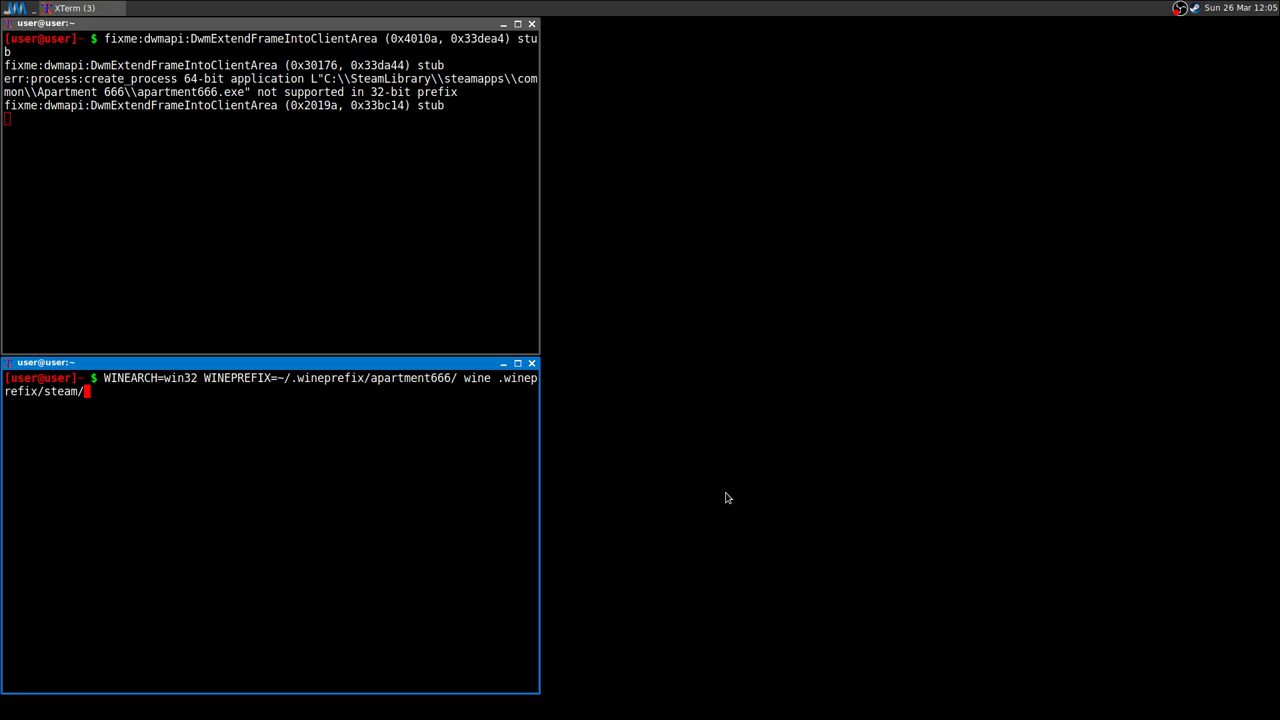
type("dri")
key("Tab")
type("S")
key("Tab")
type("S")
key("Tab")
key("Tab")
type("t")
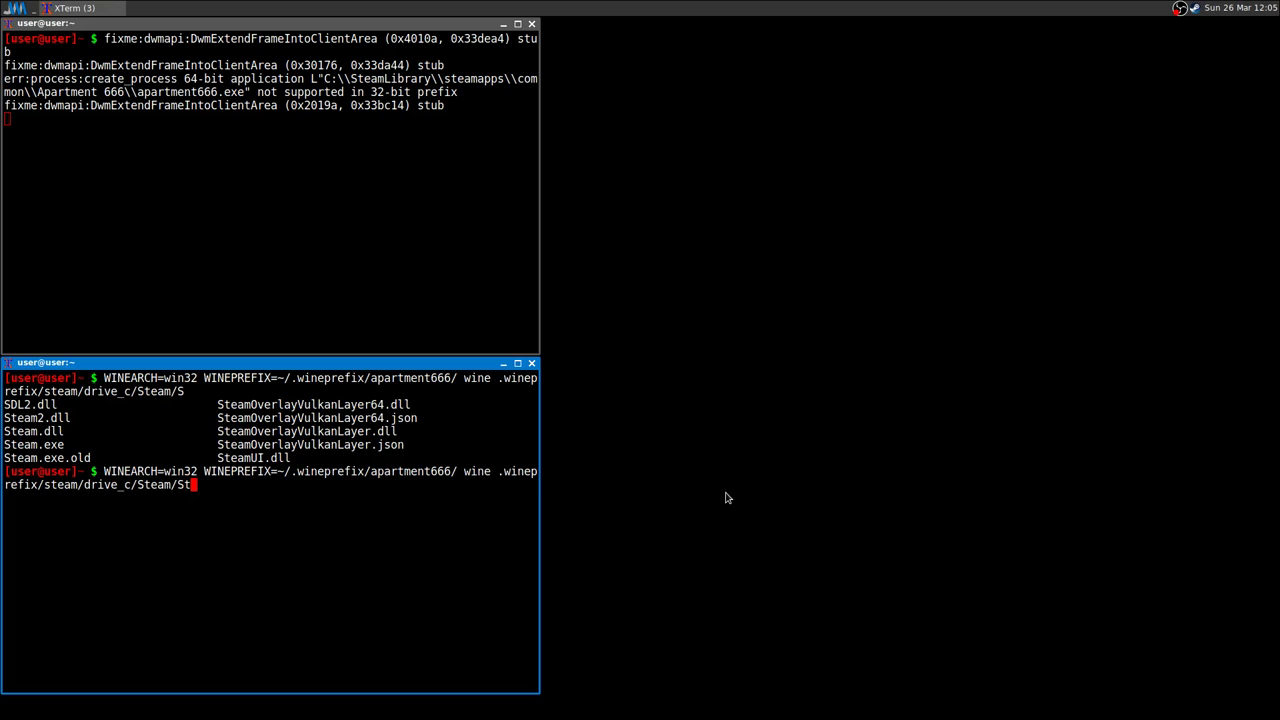
key("Tab")
type(".e")
key("Tab")
type("-appid")
key("ctrl+l")
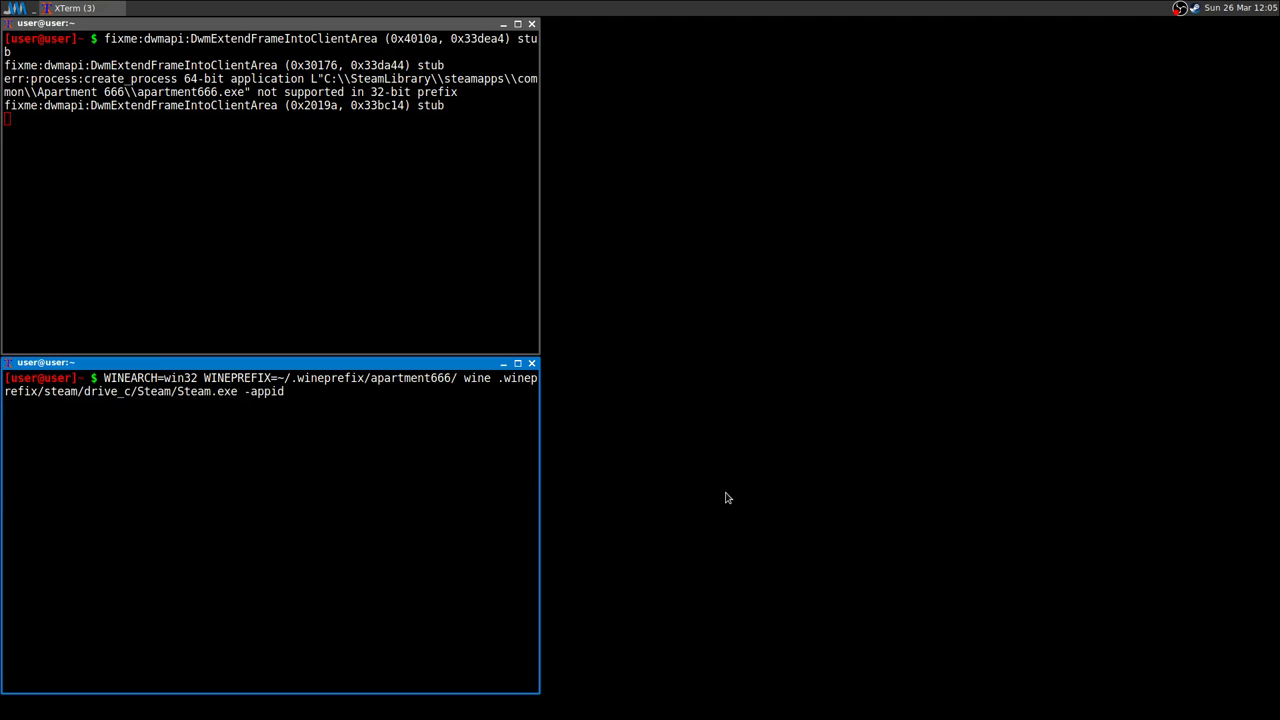
type("3232323")
left_click_drag(373, 381, 451, 379)
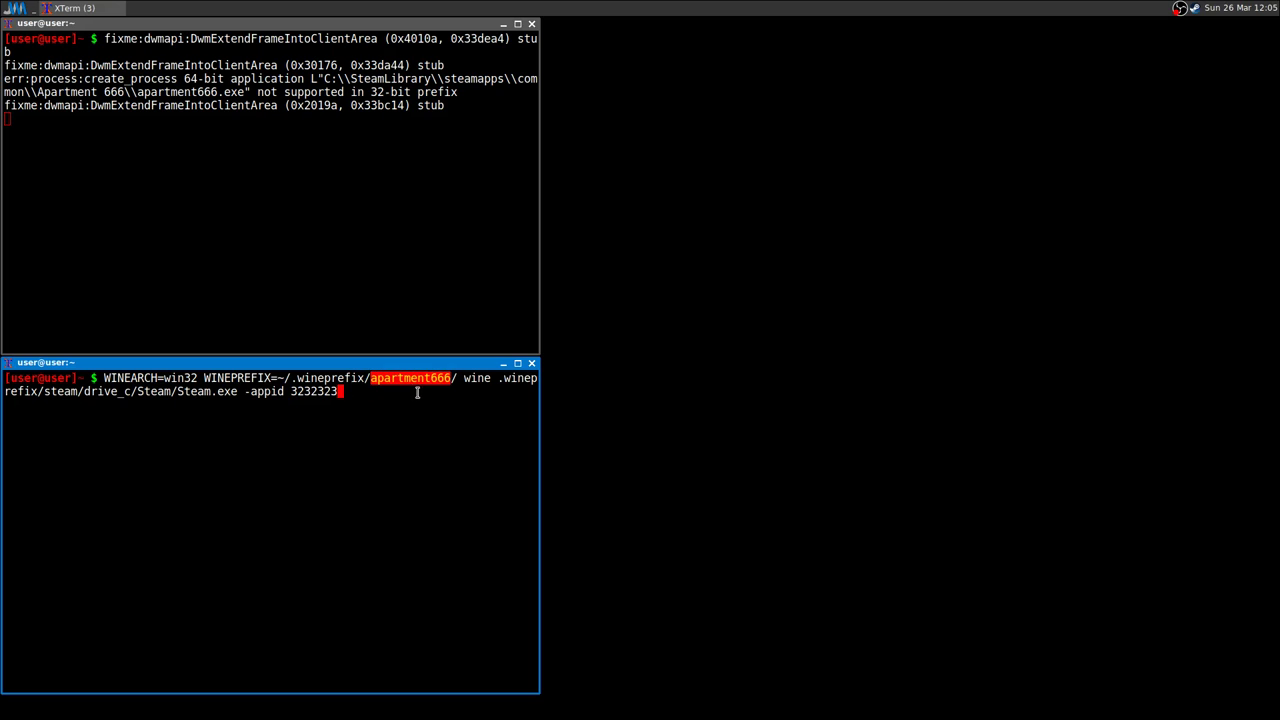
left_click(420, 392)
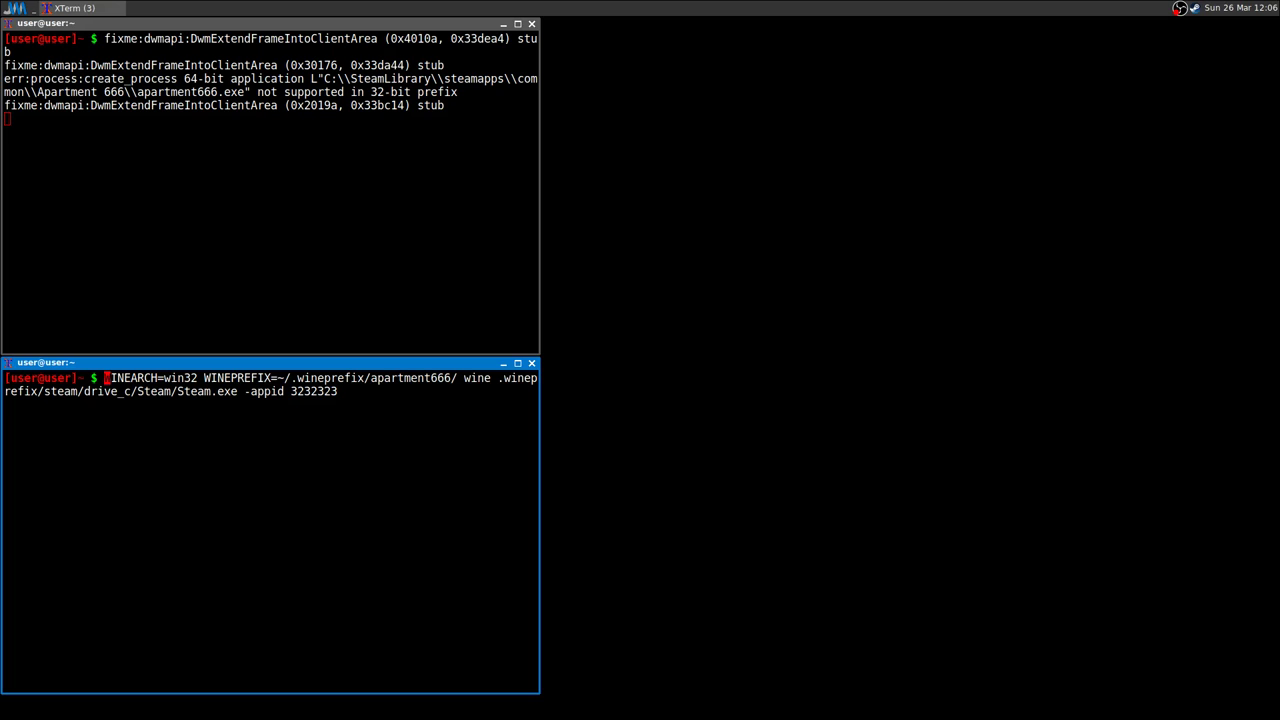
- Remove WINEARCH=win32 from the unexecuted command and clear the rest of the line
key("Delete")
key("Delete")
key("Delete")
key("Delete")
key("Delete")
key("Delete")
key("Delete")
key("Delete")
key("Delete")
key("Delete")
key("Delete")
key("Delete")
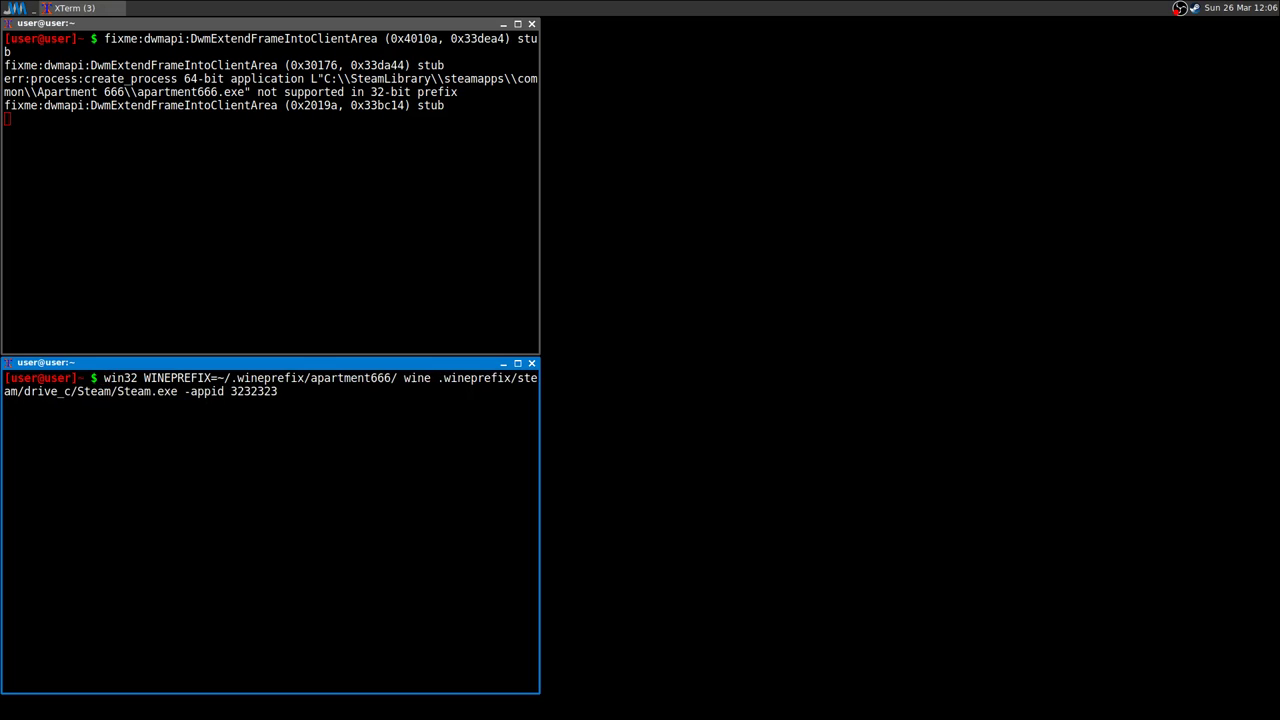
key("Delete")
key("Delete")
key("Delete")
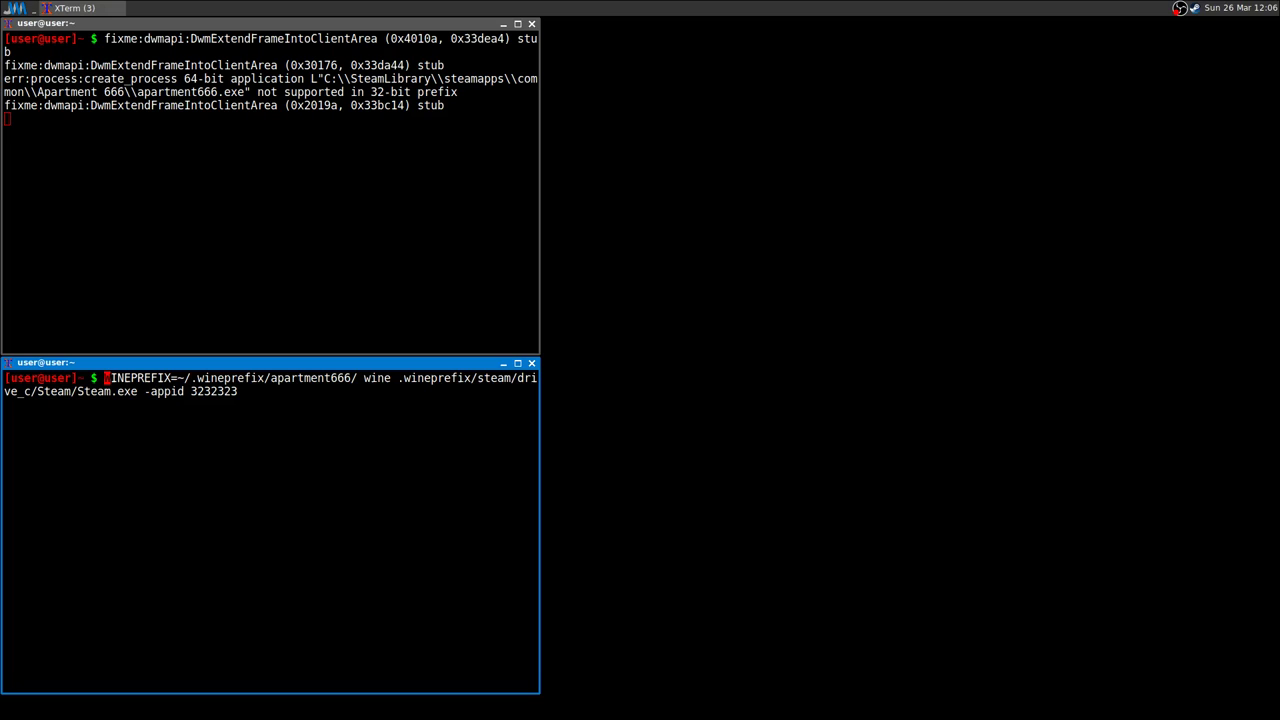
key("ctrl+k")
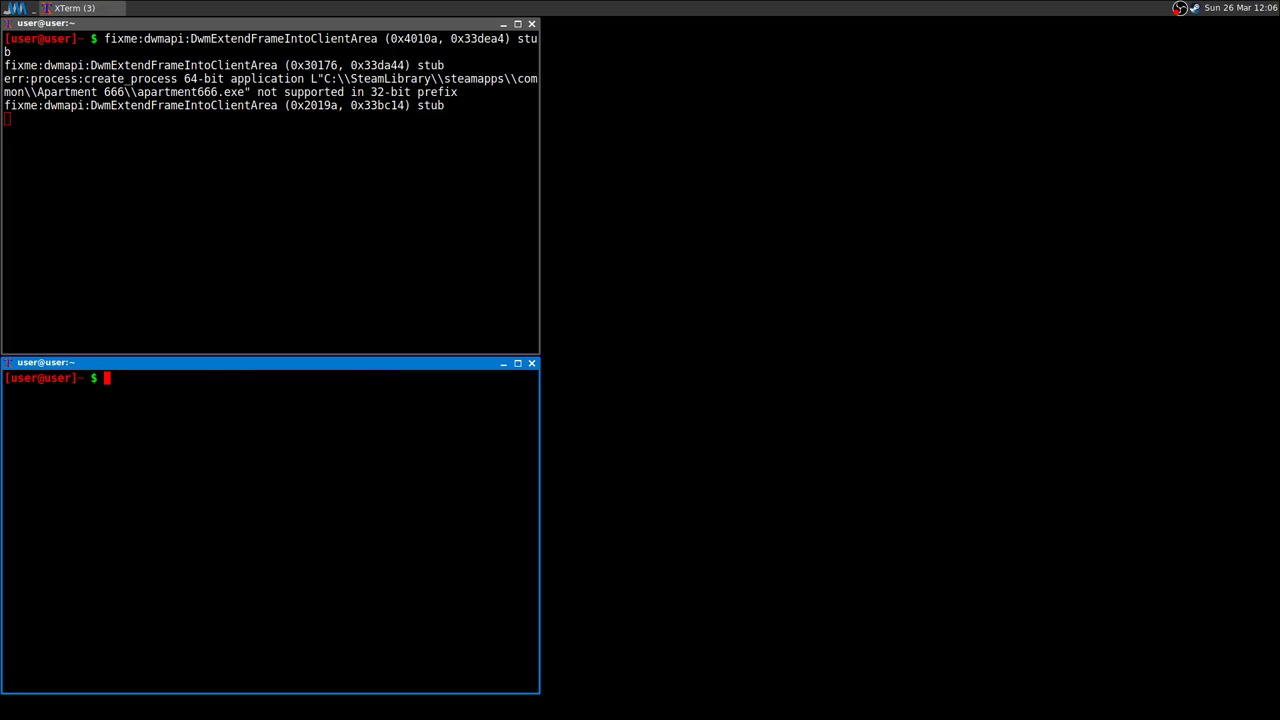
- Open the launch script .shortcuts/apartment666 in nano
type("nano .sh")
key("Tab")
type("ap")
key("Tab")
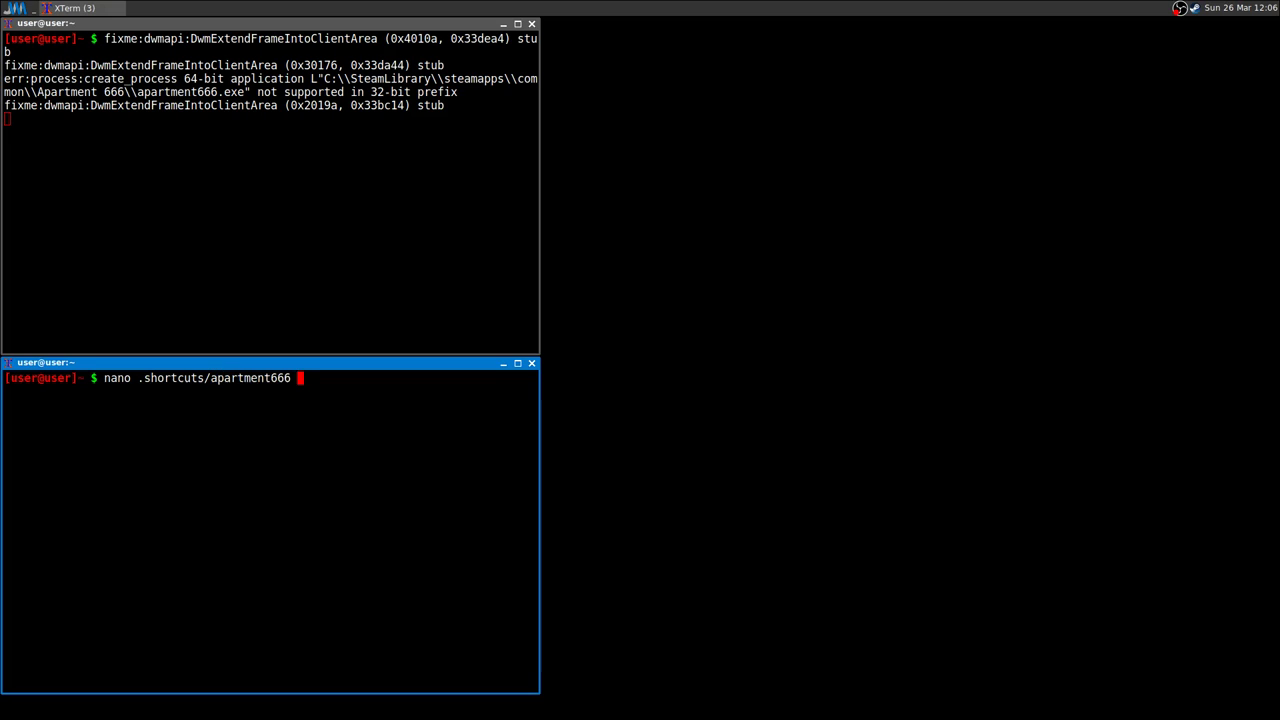
key("Return")
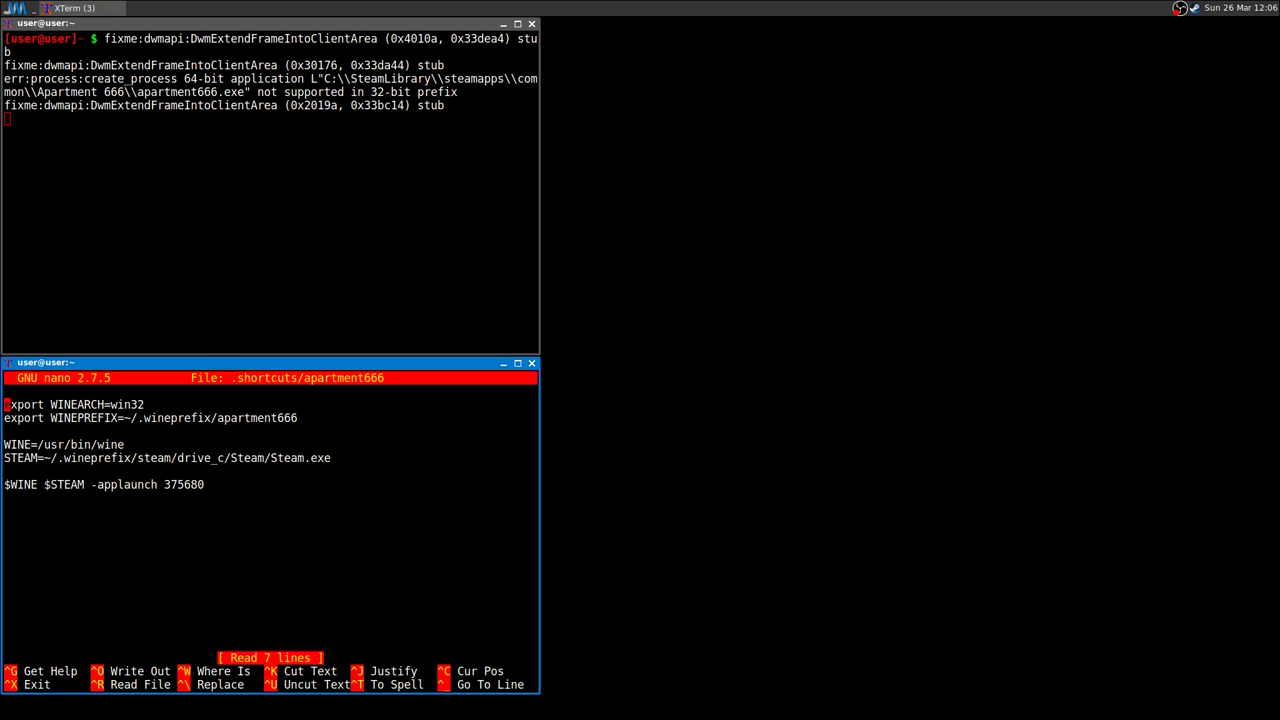
- Comment out the export WINEARCH=win32 line with #, save the script under the same name and exit nano
type("#")
key("Right")
key("Right")
key("Right")
key("Right")
key("Right")
key("Right")
key("Right")
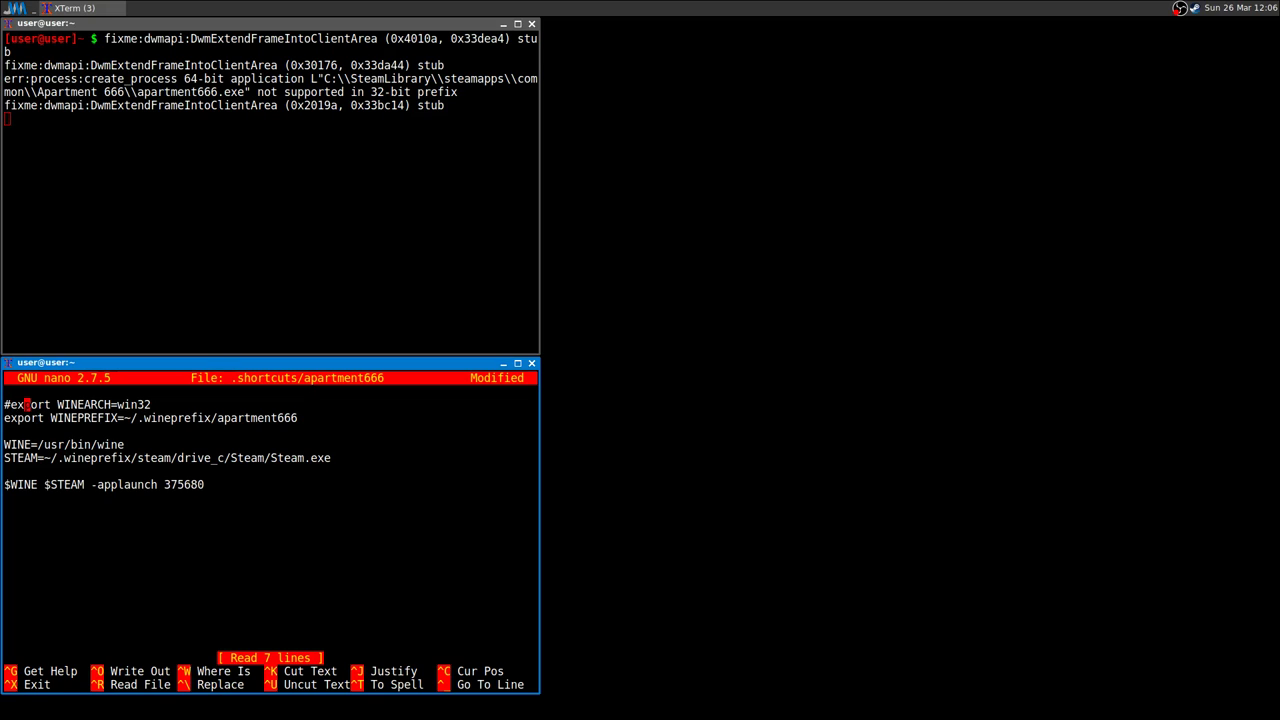
key("Left")
key("Left")
key("Left")
key("Left")
key("Left")
key("Right")
key("Right")
key("Left")
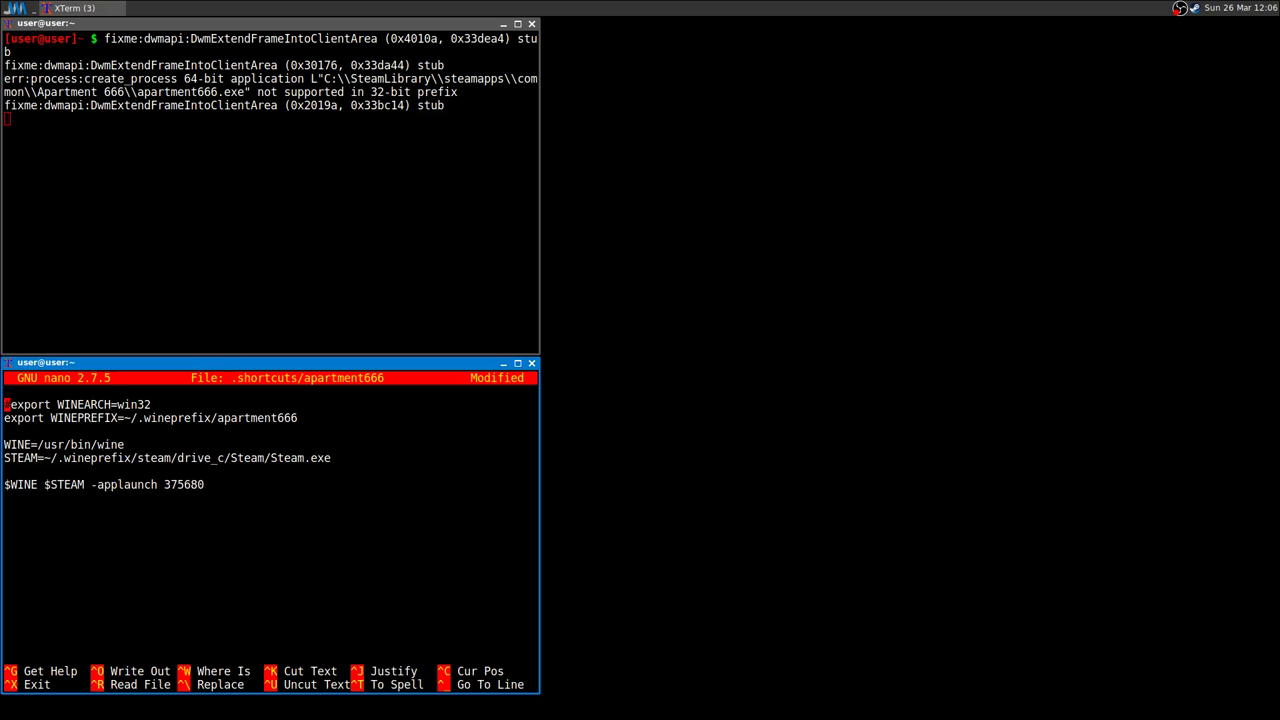
key("ctrl+x")
key("y")
key("Return")
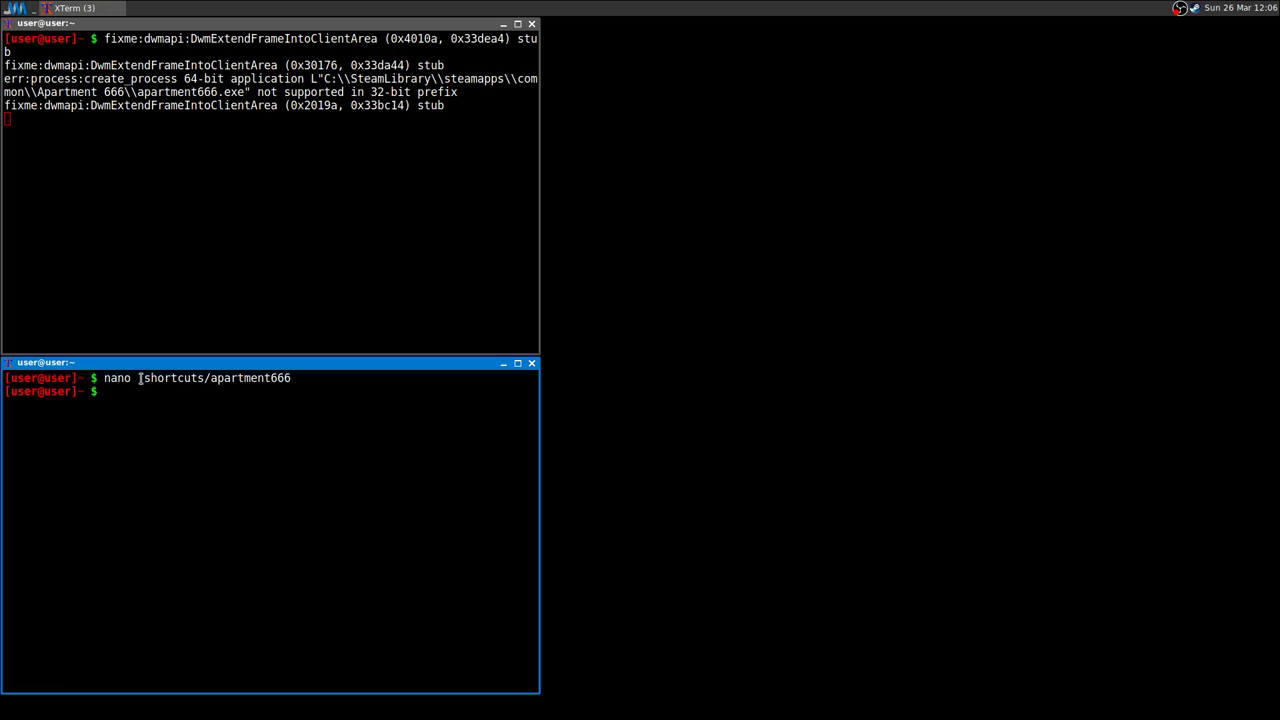
left_click_drag(140, 378, 205, 378)
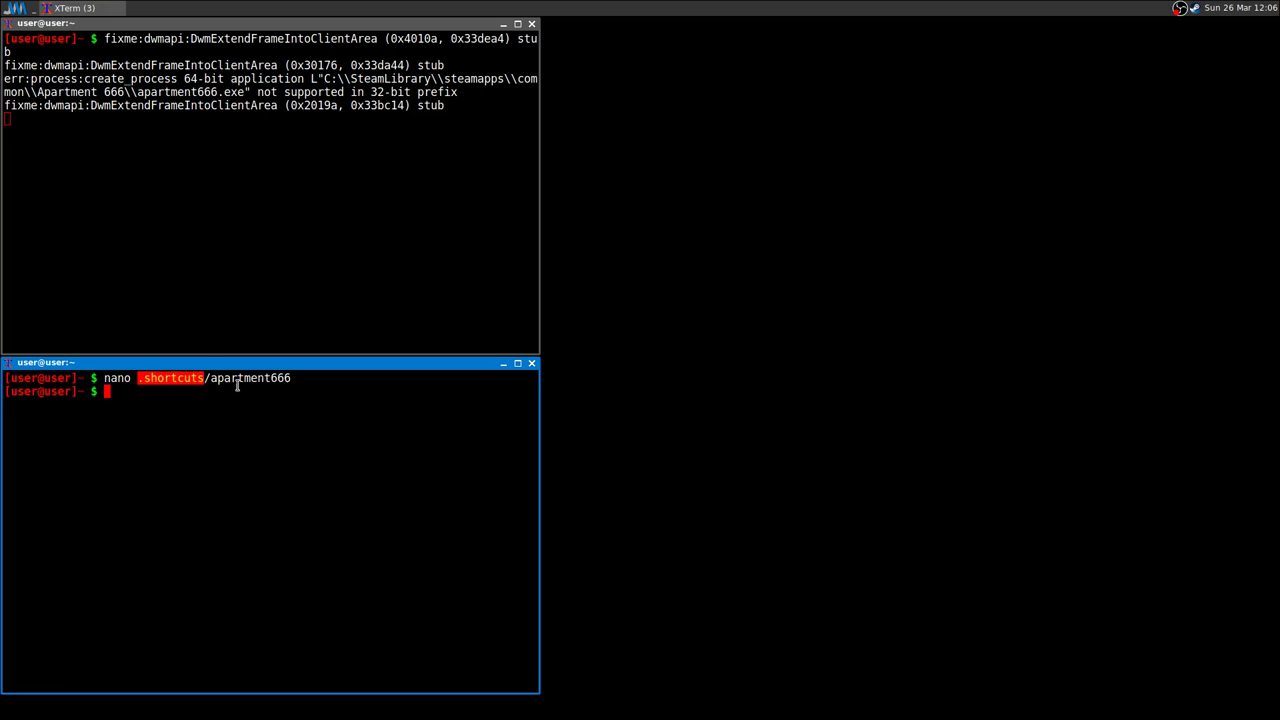
left_click(237, 384)
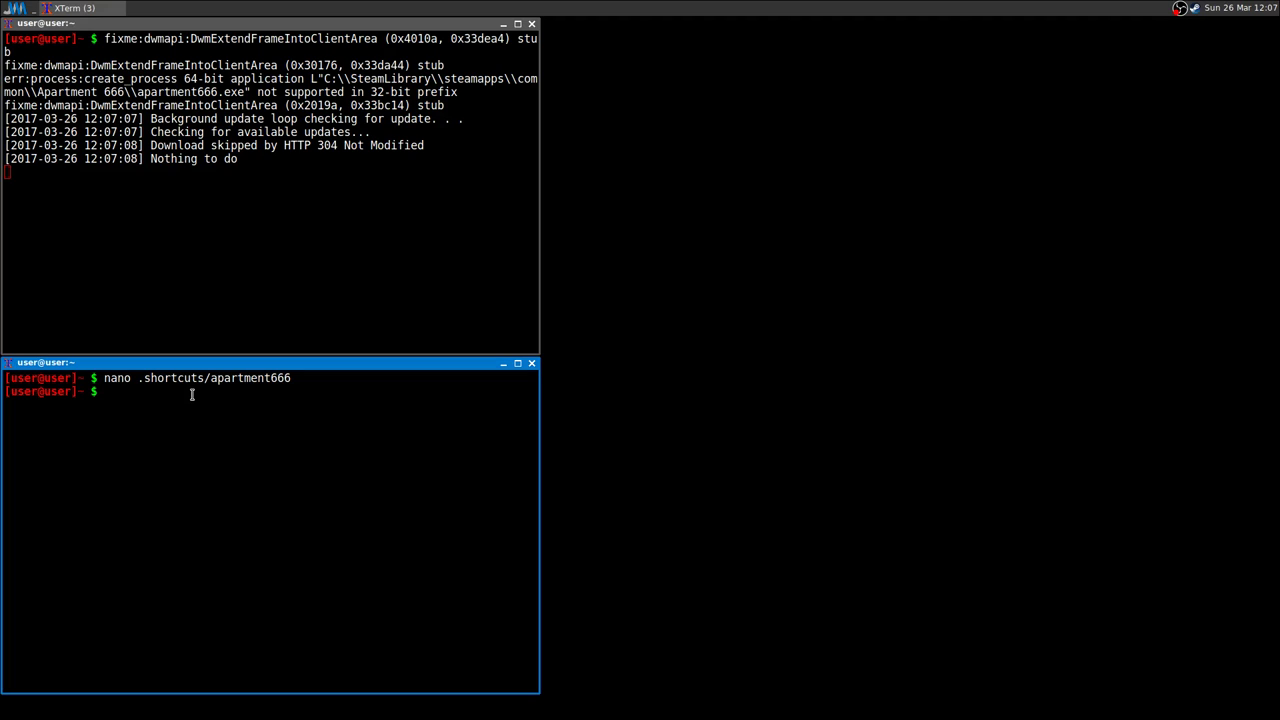
- Rename the wine prefix directory .wineprefix/apartment666/ to .wineprefix/apartment/ with mv
type("mv .winep")
key("Tab")
key("Tab")
type(".wine")
key("Tab")
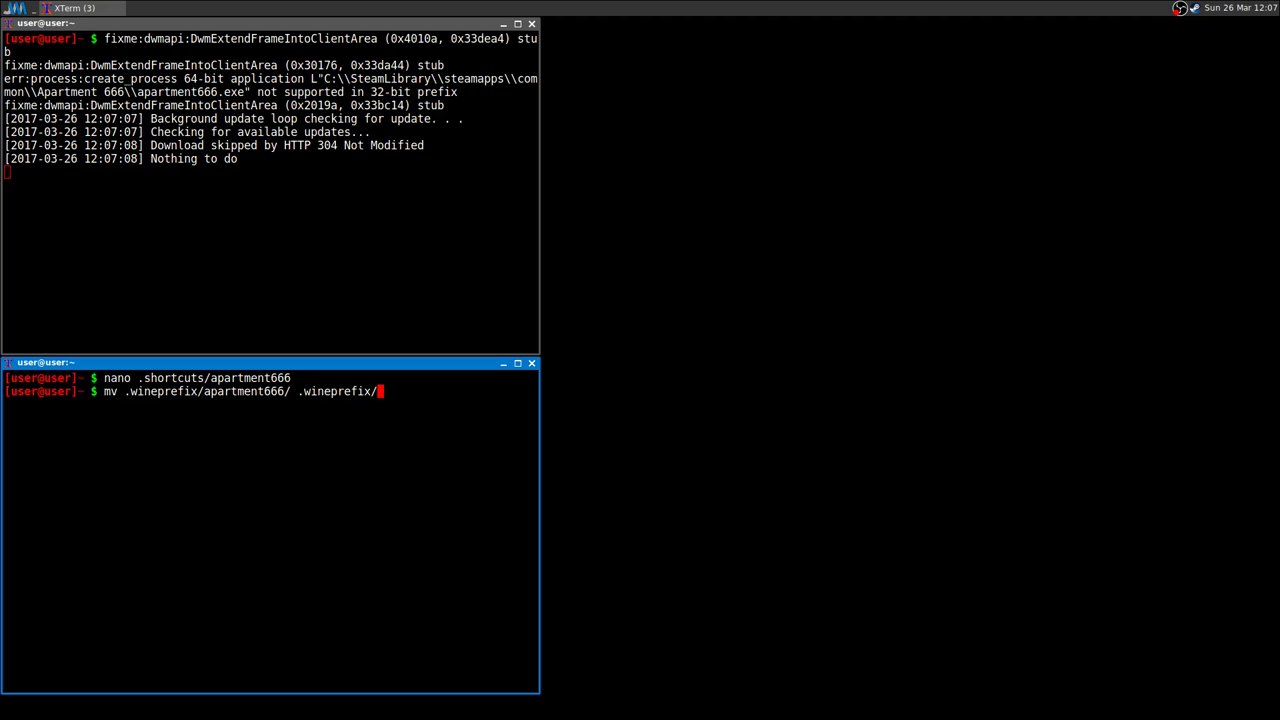
type("a")
key("Tab")
key("BackSpace")
key("BackSpace")
key("BackSpace")
key("BackSpace")
key("Left")
key("Left")
key("Left")
key("Left")
key("Left")
key("Left")
key("Left")
key("Left")
key("Left")
key("Left")
key("Left")
key("Left")
key("Left")
key("Left")
key("Left")
key("Left")
key("Left")
key("Left")
key("Left")
key("Left")
key("Left")
key("Right")
key("Right")
key("Right")
key("Right")
key("Right")
key("Right")
key("Right")
key("Right")
key("Right")
key("Right")
key("Right")
key("Right")
key("Right")
key("Right")
key("Right")
key("Right")
key("Right")
key("Right")
key("Right")
key("Right")
key("Right")
key("Right")
key("Right")
key("Right")
key("Right")
key("Right")
key("Right")
key("Return")
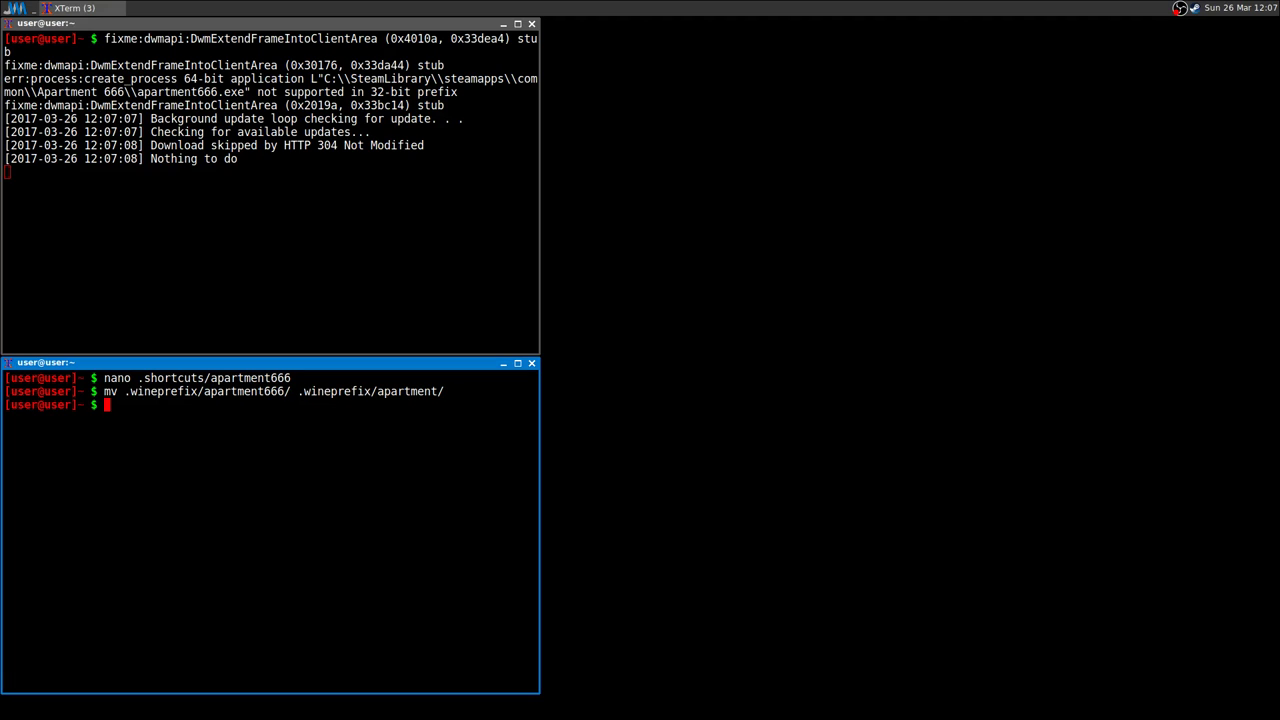
- Exit Steam, clear the terminal it was running in and run .shortcuts/apartment666 there
left_click(1195, 9)
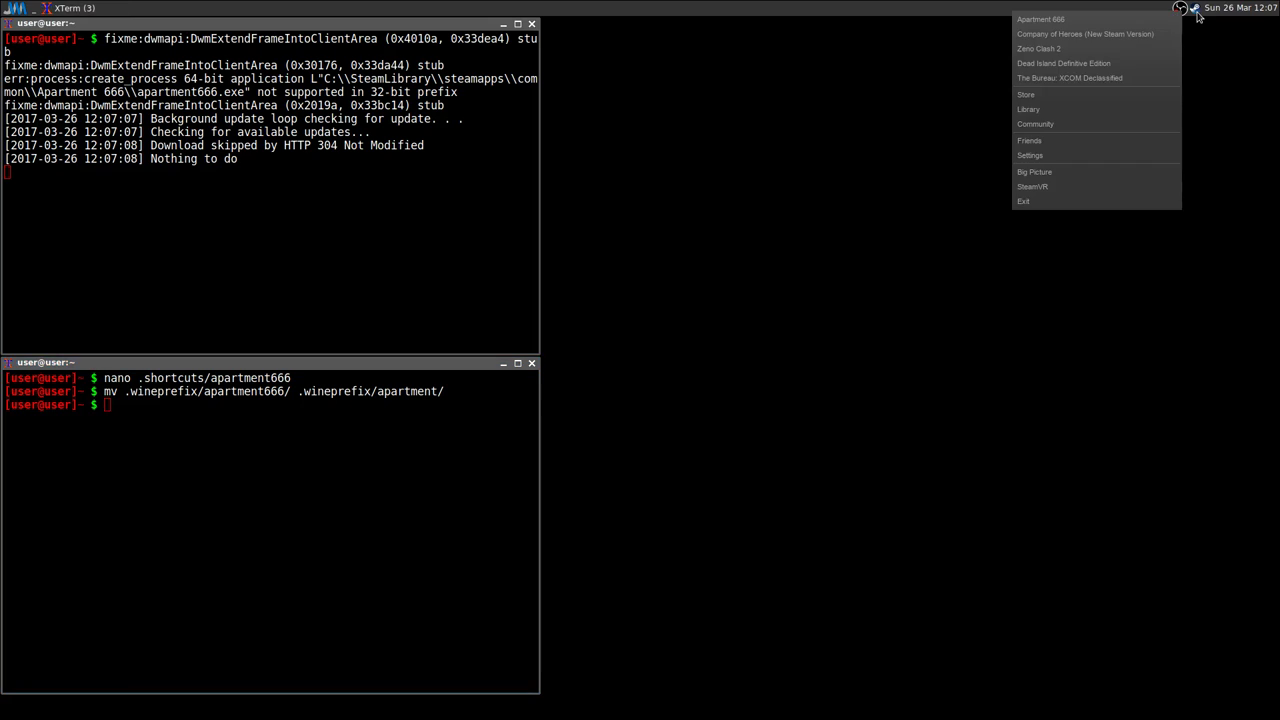
left_click(1035, 201)
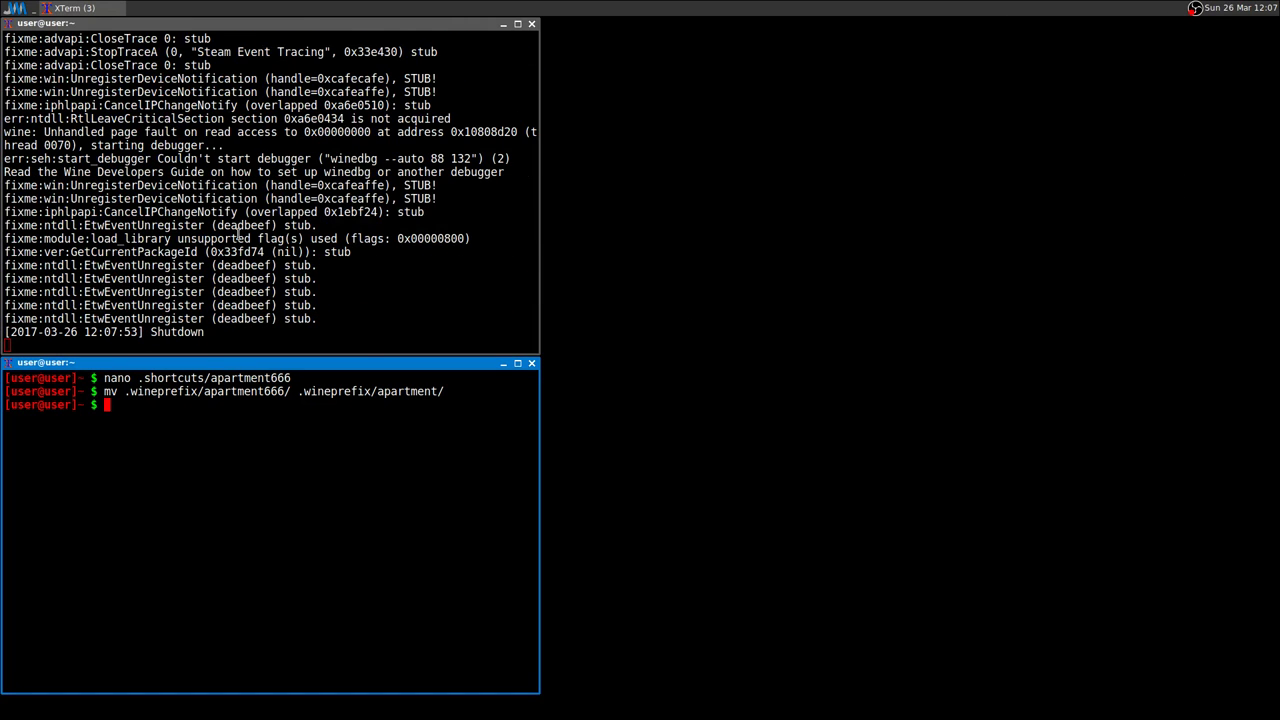
left_click(238, 230)
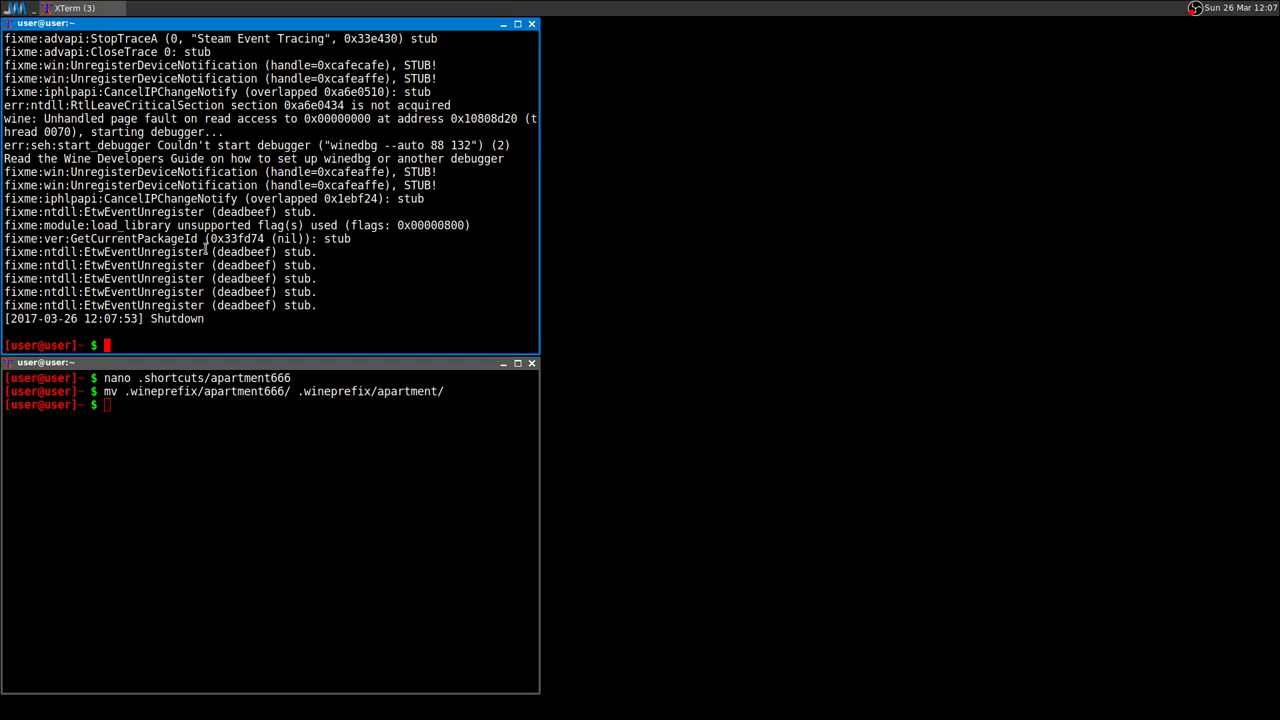
key("ctrl+l")
key("shift+Insert")
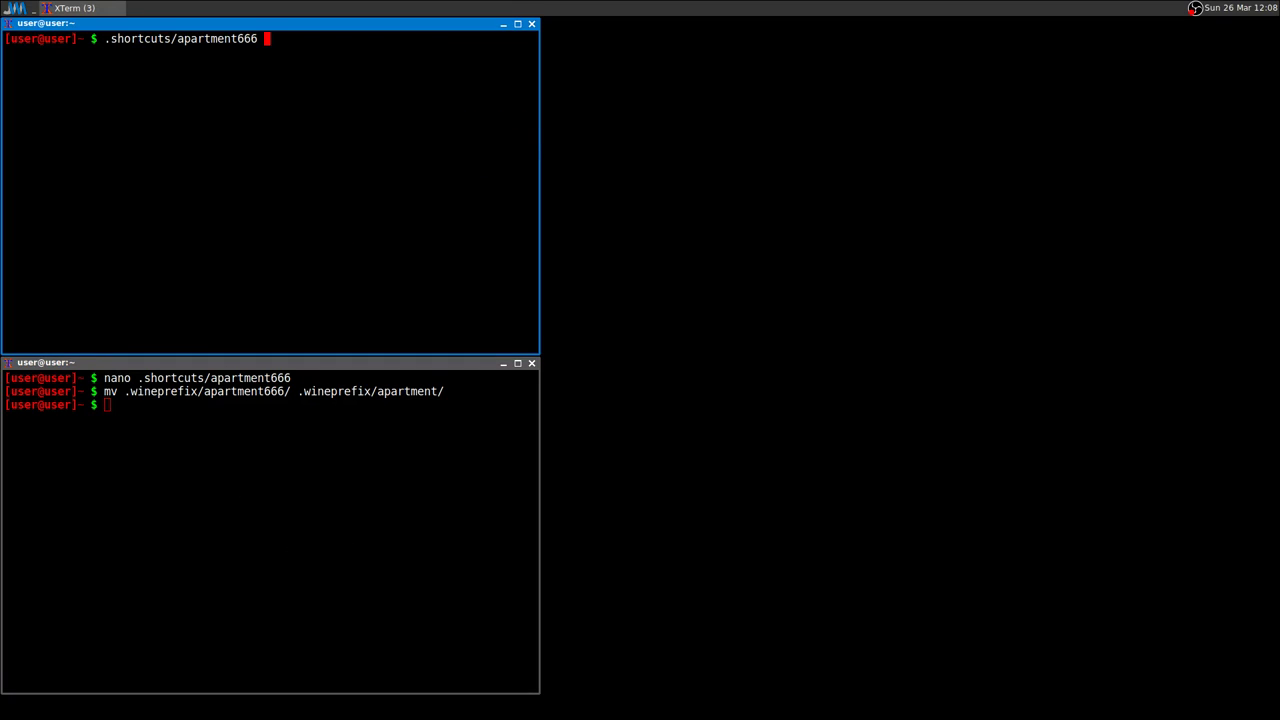
key("Return")
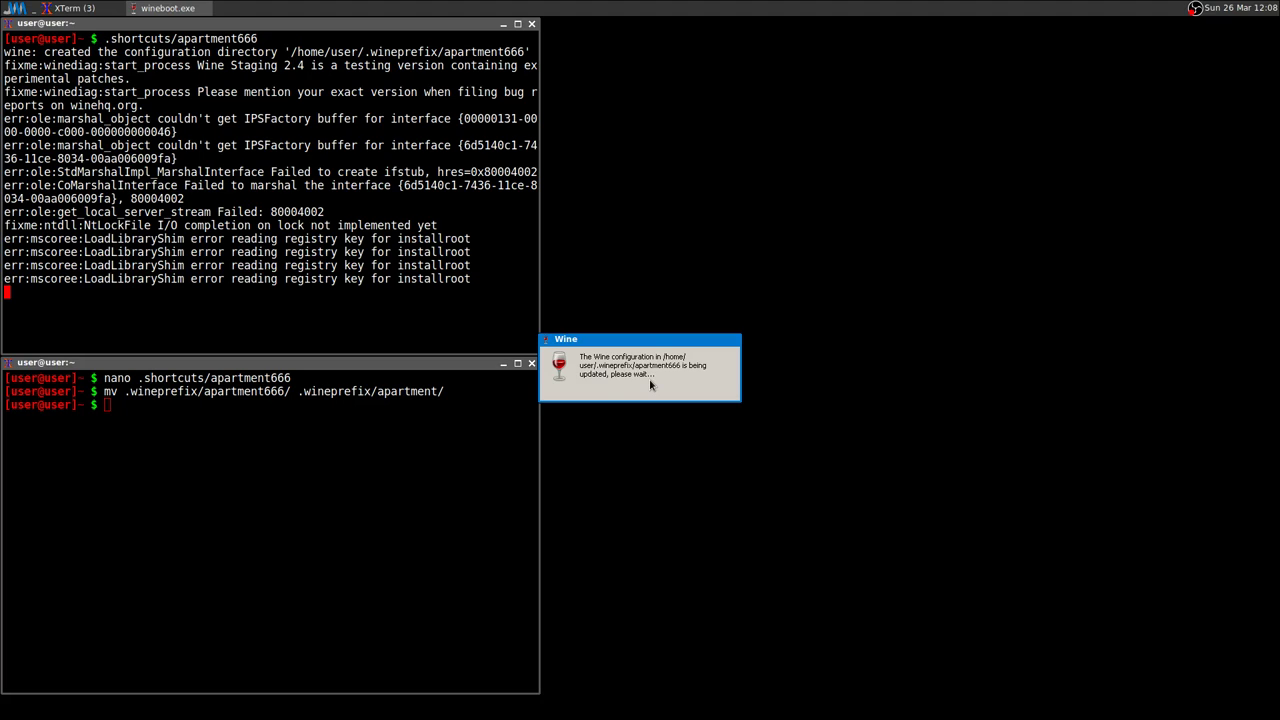
left_click_drag(384, 403, 378, 391)
left_click(400, 396)
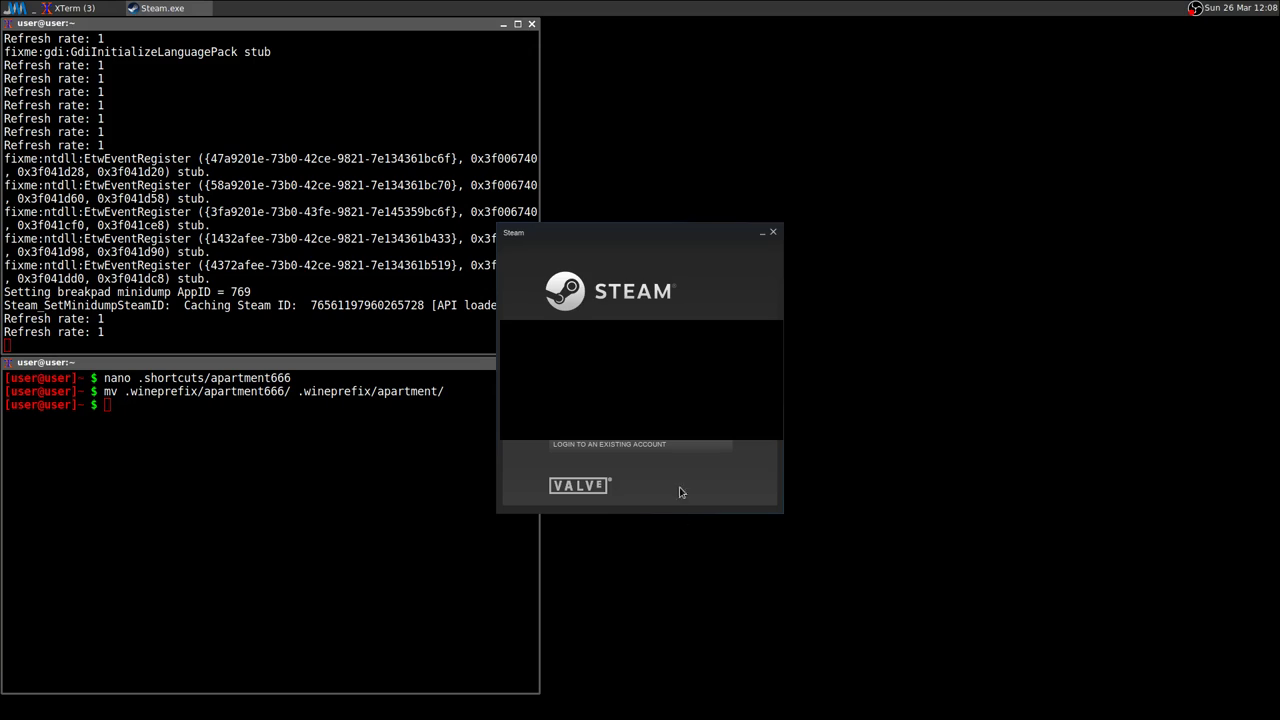
- Choose to log in to Steam with an existing account
left_click(678, 451)
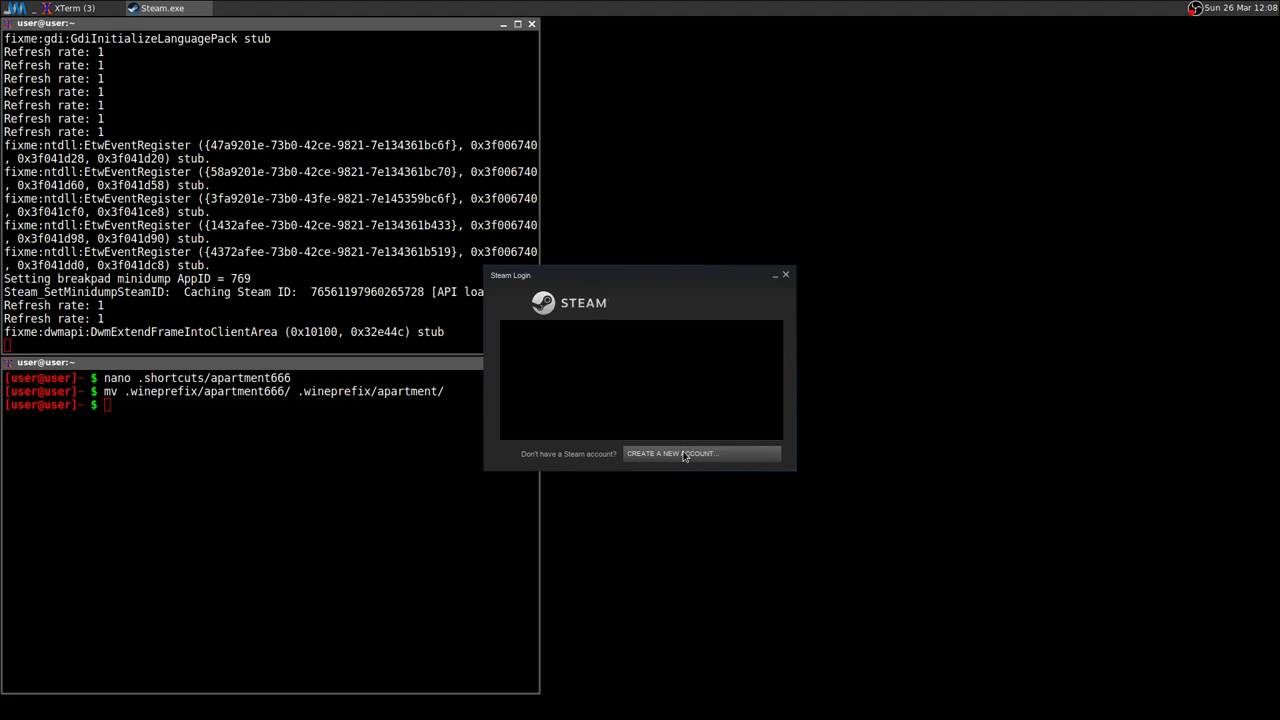
left_click(684, 455)
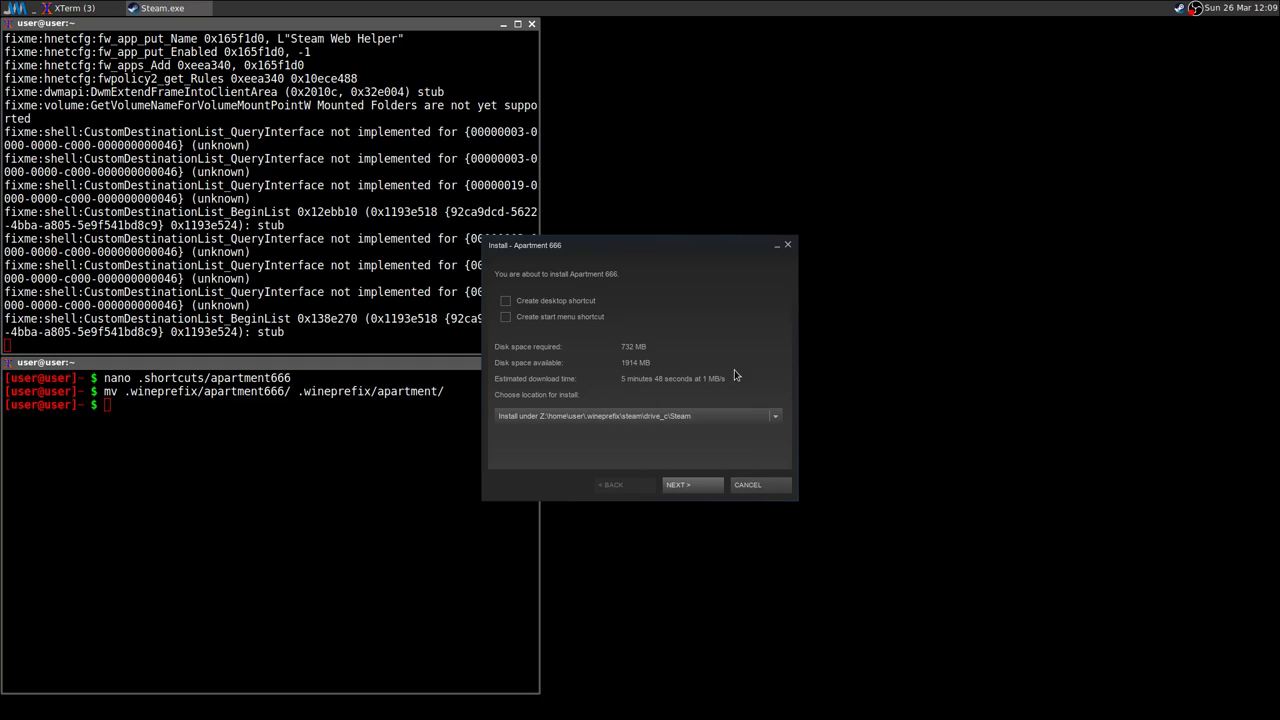
- Examine the available install locations for Apartment 666 and cancel the installation
left_click(776, 417)
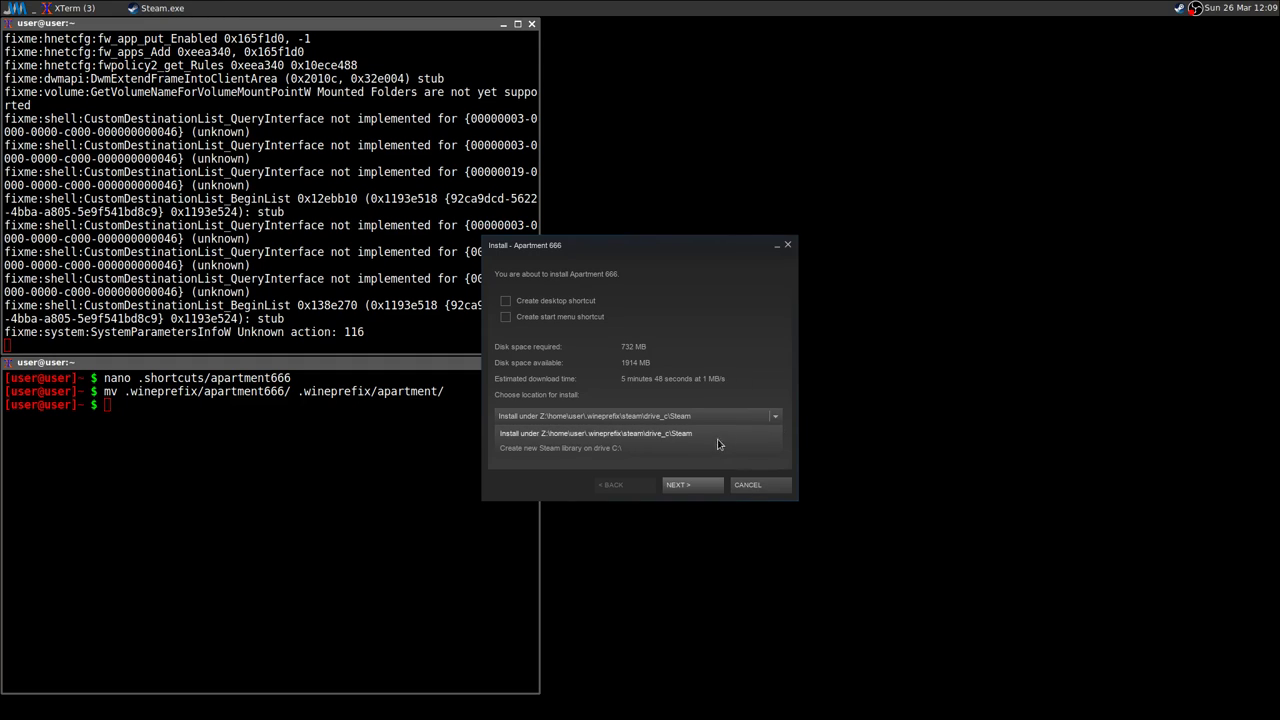
left_click(554, 472)
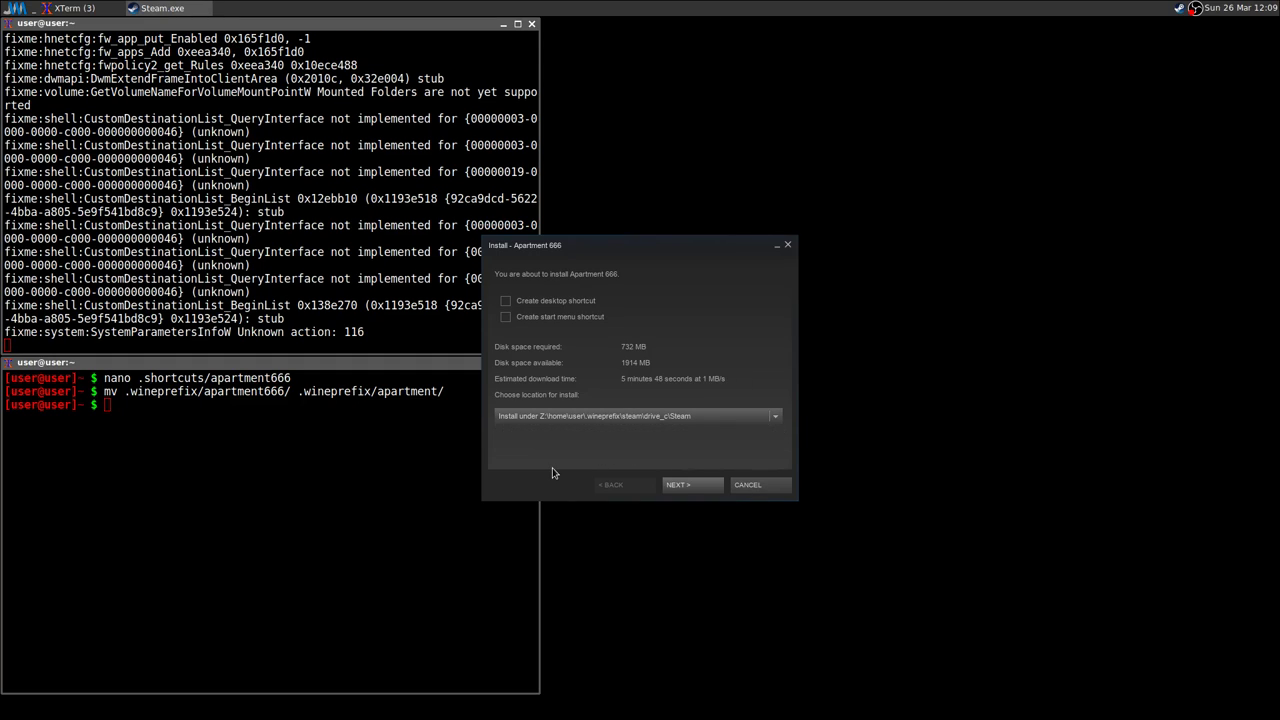
left_click(747, 485)
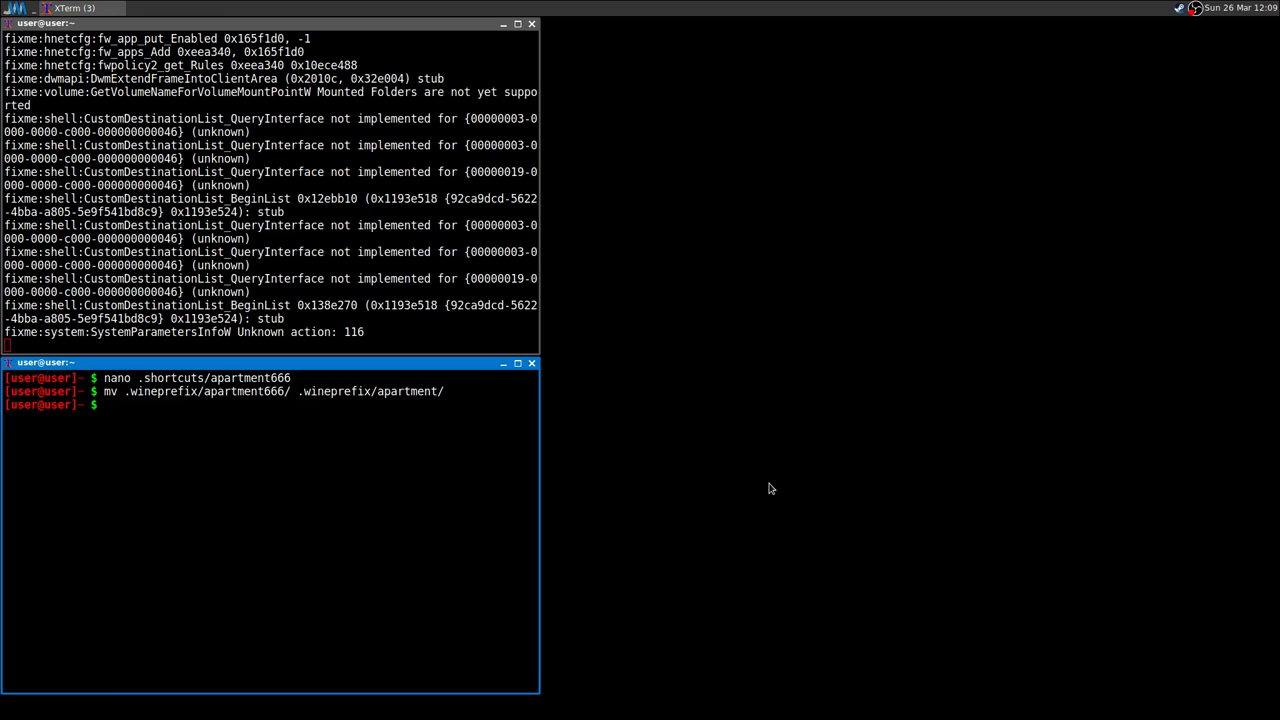
- Exit Steam from its system tray entry
right_click(1180, 12)
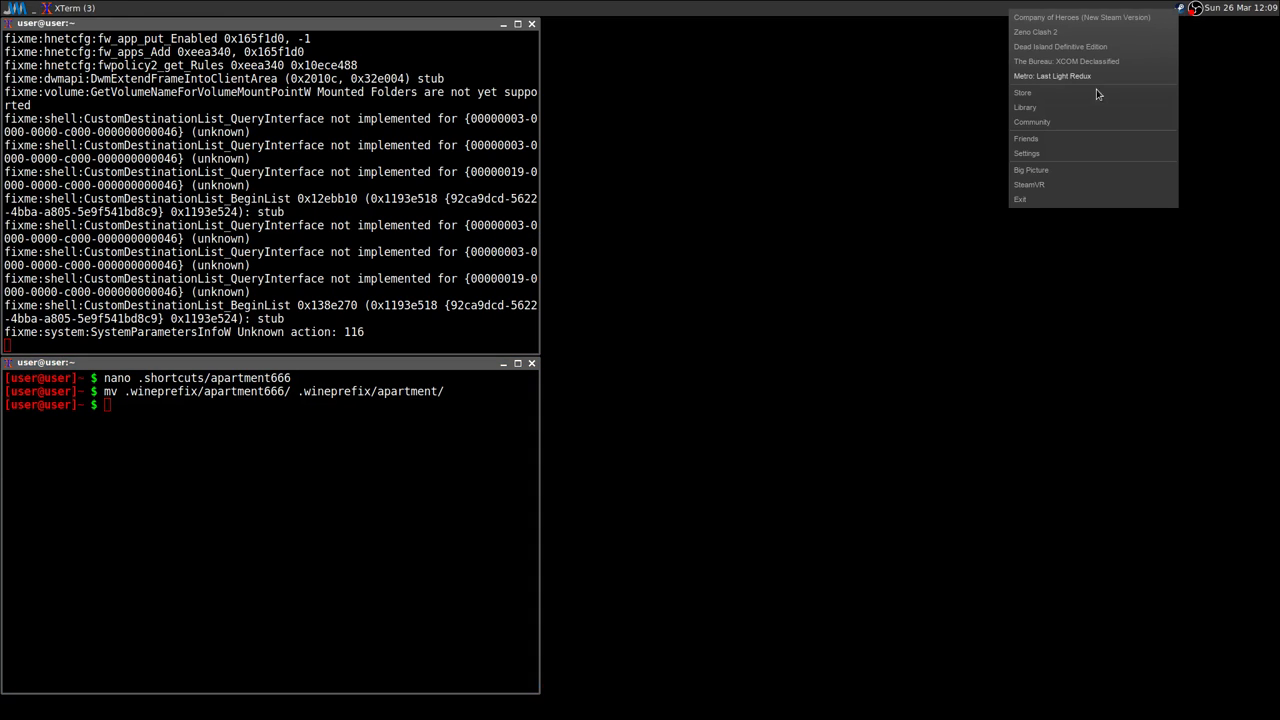
left_click(1018, 199)
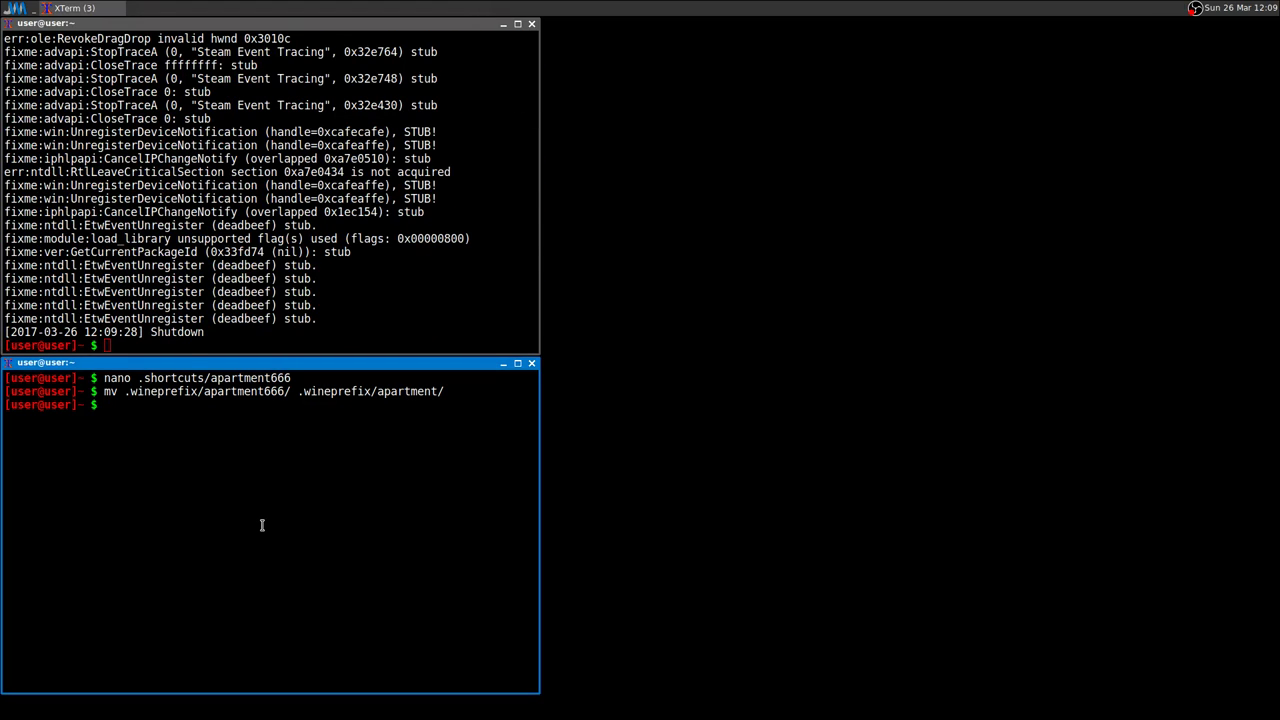
- Start an mv command with .wineprefix/apartment/drive_c/SteamLibrary/ as its source path
type("mv")
type(".winep")
key("Tab")
type("a")
key("Tab")
type("/d")
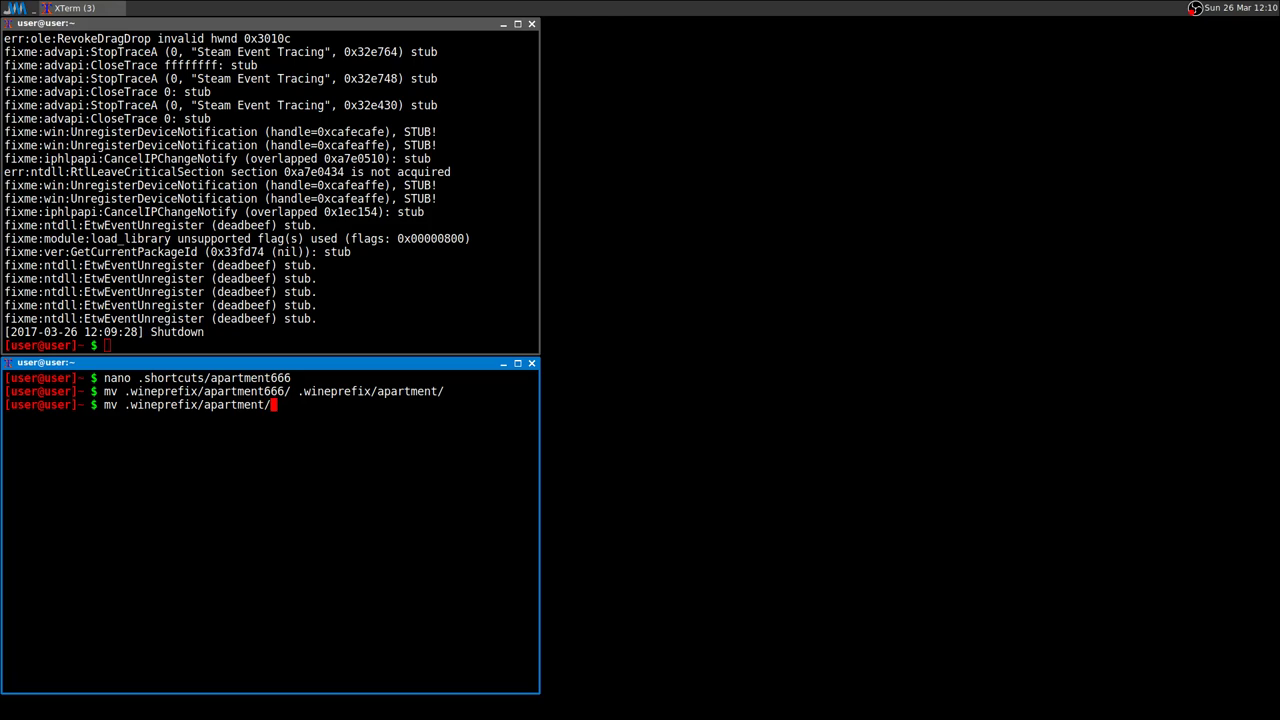
key("Tab")
type("Ste")
key("Tab")
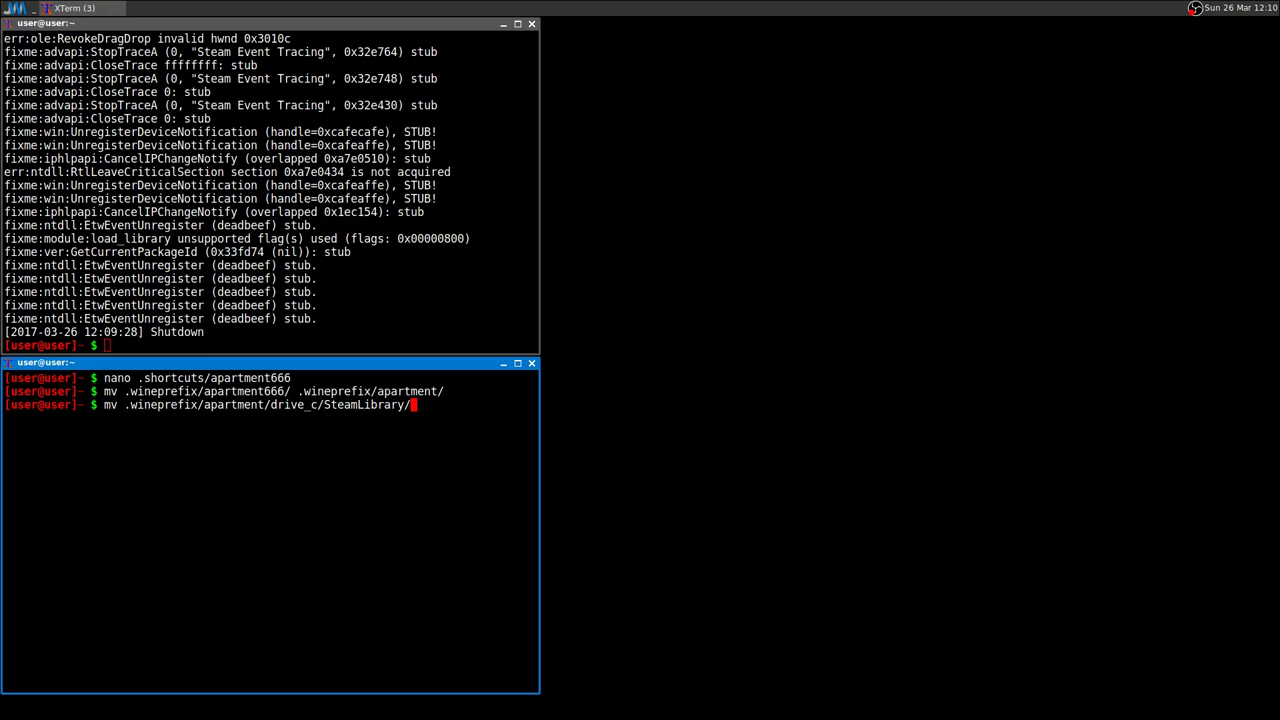
- Check the contents of the old SteamLibrary's steamapps folder, clear the terminal and trim the source path back to SteamLibrary/
type("s")
key("Tab")
key("Tab")
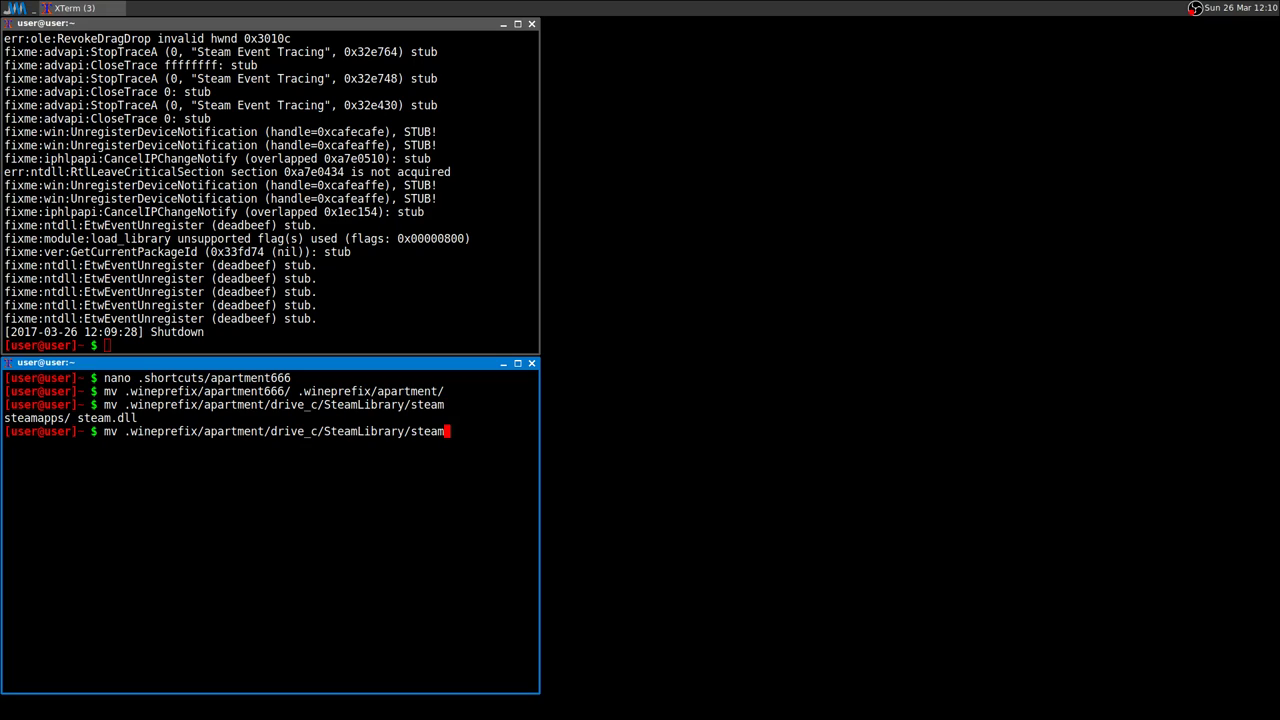
type("a")
key("Tab")
key("Tab")
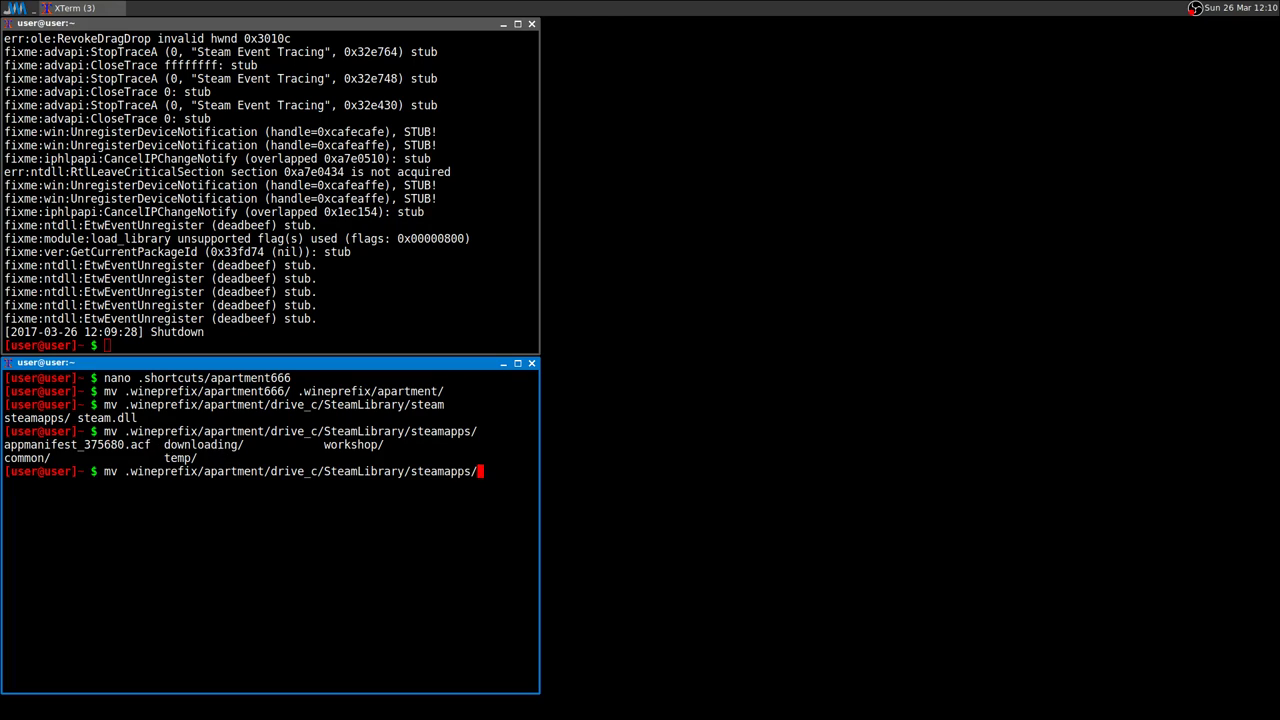
key("ctrl+l")
key("BackSpace")
key("BackSpace")
key("BackSpace")
key("BackSpace")
key("BackSpace")
key("BackSpace")
key("BackSpace")
key("BackSpace")
key("BackSpace")
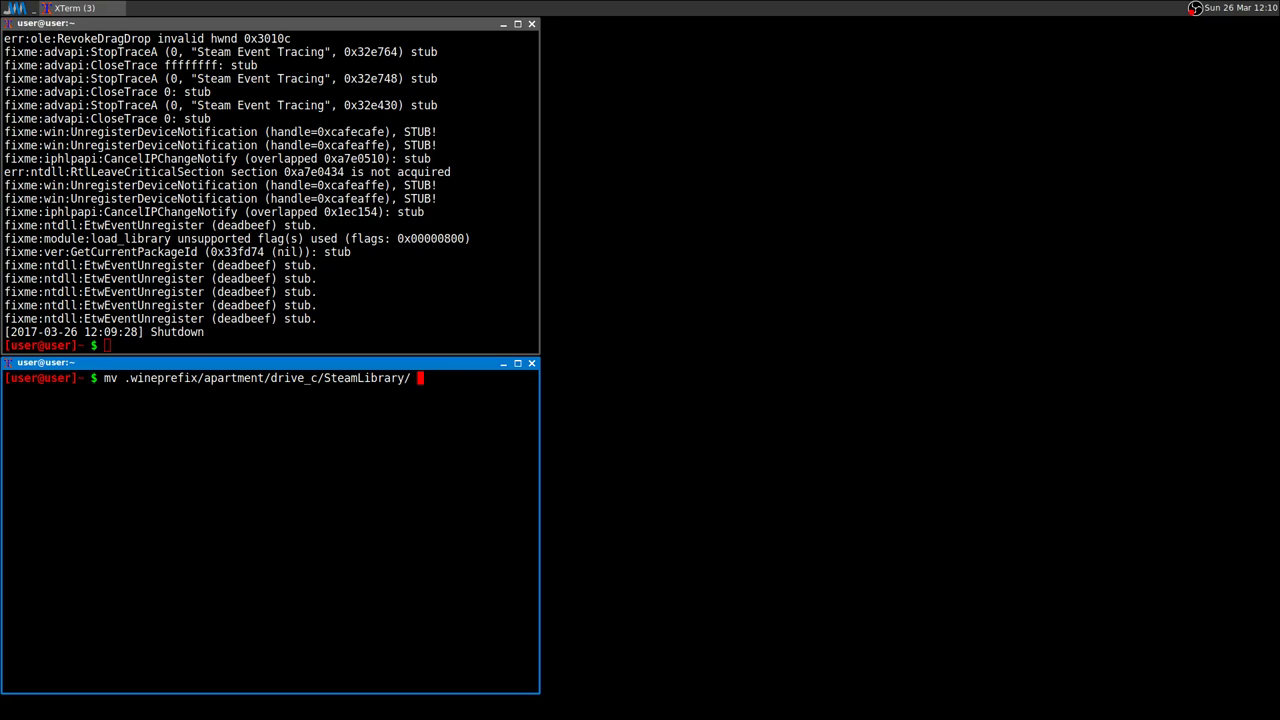
- Complete the mv command with .wineprefix/apartment666/drive_c/ as the destination and run it to move the SteamLibrary folder
type(".wine")
key("Tab")
type("apartment")
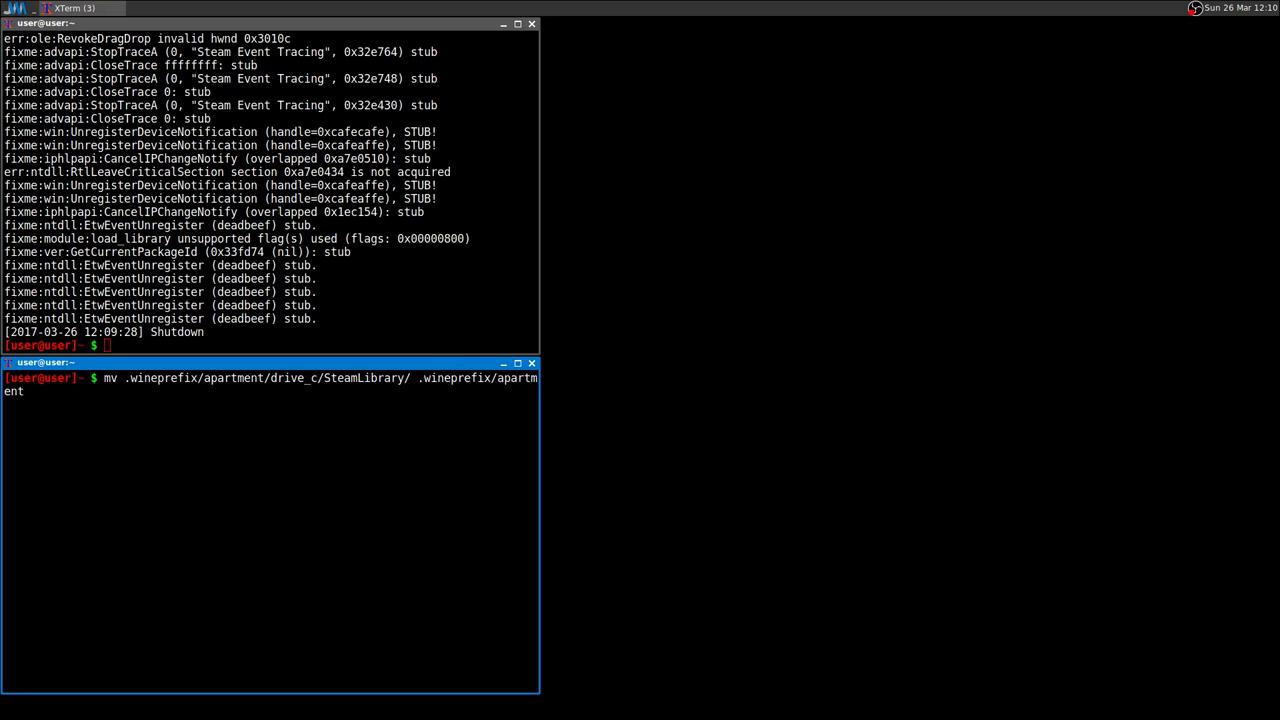
type("666/dri")
key("Tab")
left_click_drag(325, 382, 398, 392)
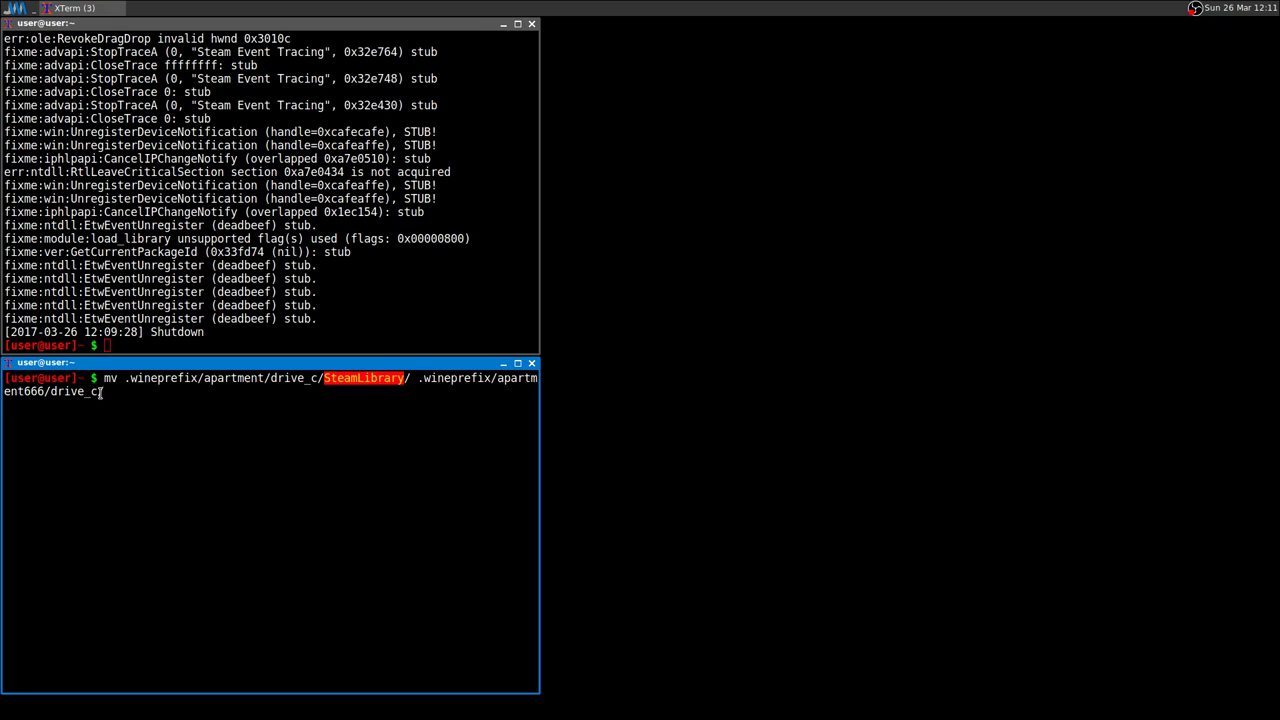
left_click(216, 400)
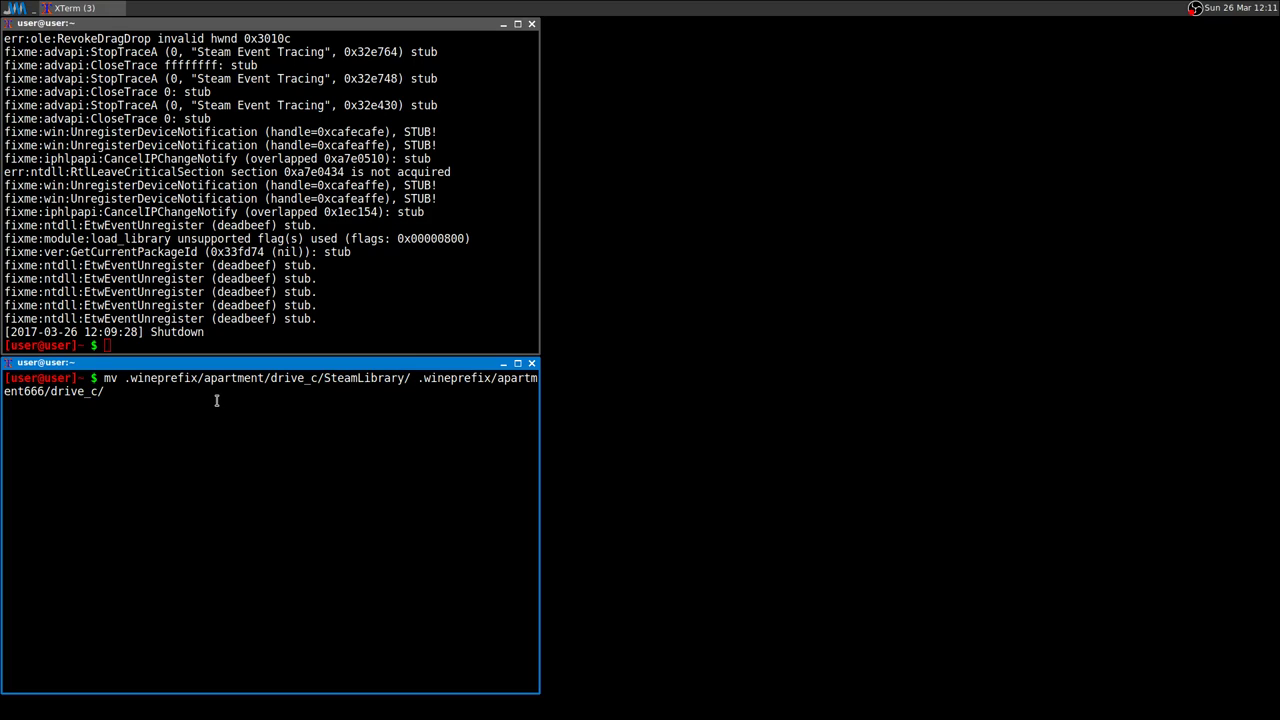
key("Return")
- Delete the old prefix with rm -rf .wineprefix/apartment/ and clear the terminal
type("rm -rf .win")
key("Tab")
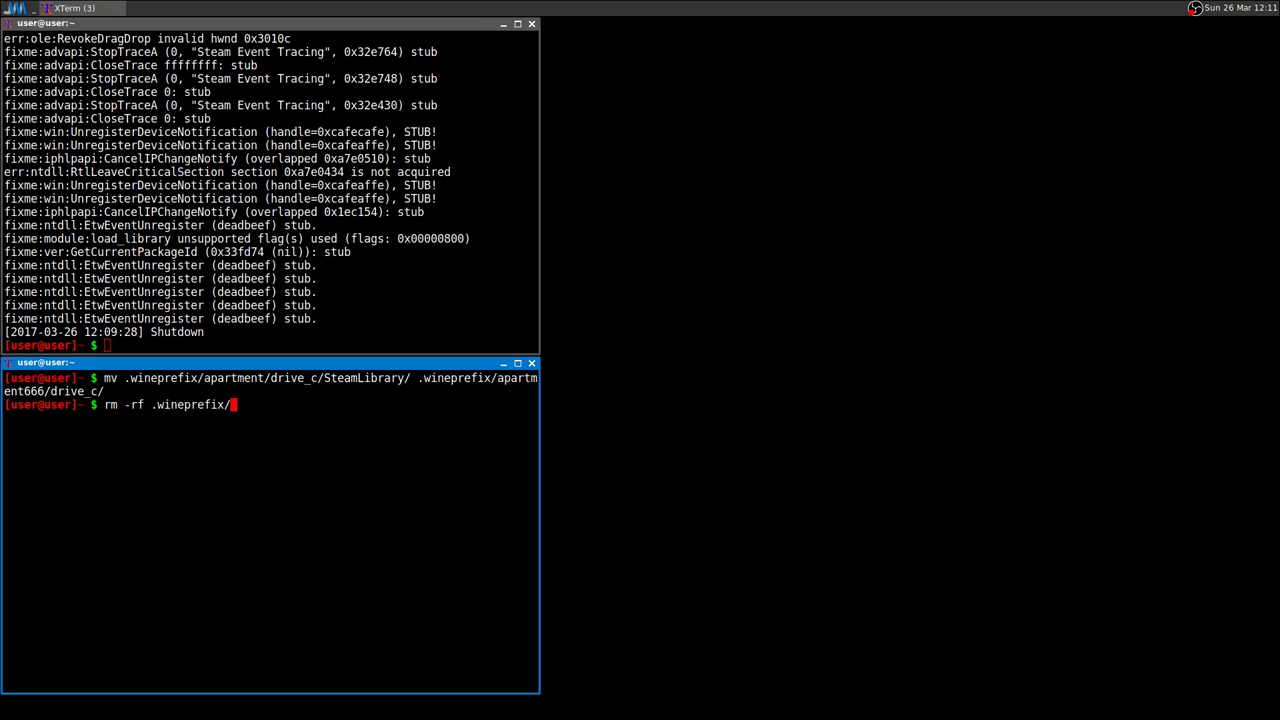
type("ap")
key("Tab")
type("/")
key("ctrl+a")
key("ctrl+e")
key("ctrl+l")
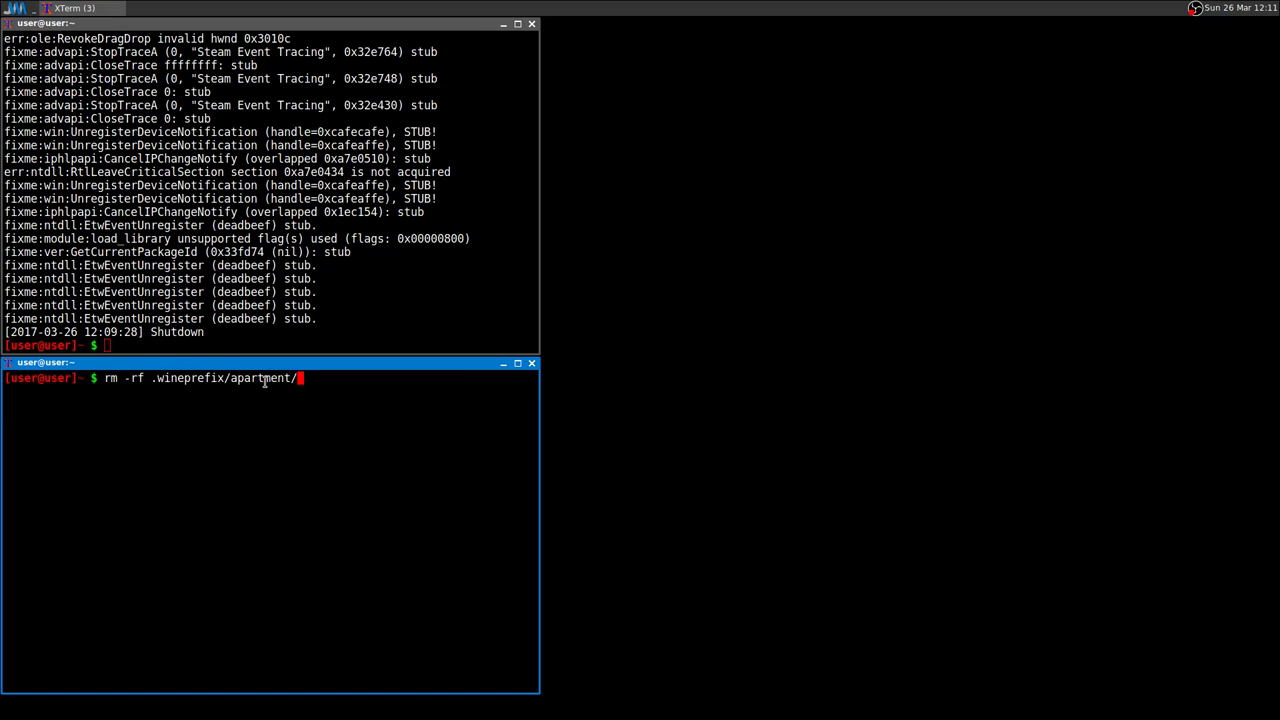
key("Return")
key("ctrl+l")
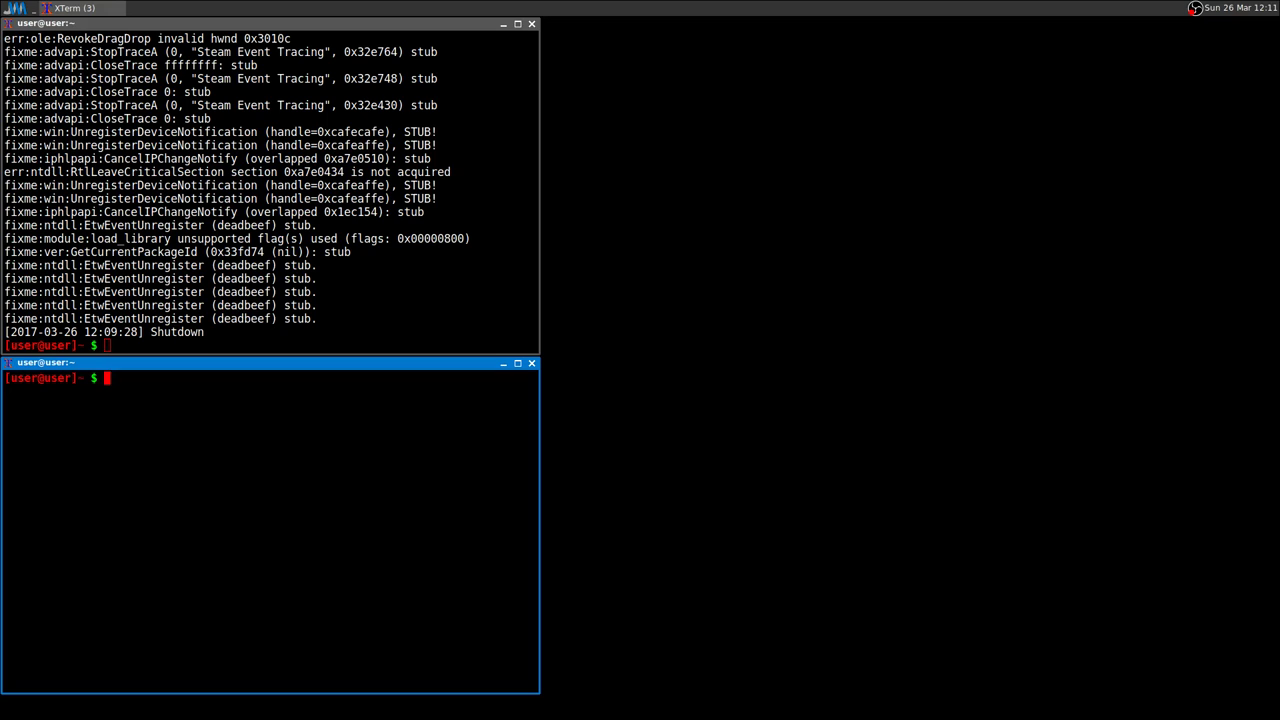
- Switch to the terminal that Steam ran in, clear it and run .shortcuts/apartment666 again
left_click(376, 216)
key("Up")
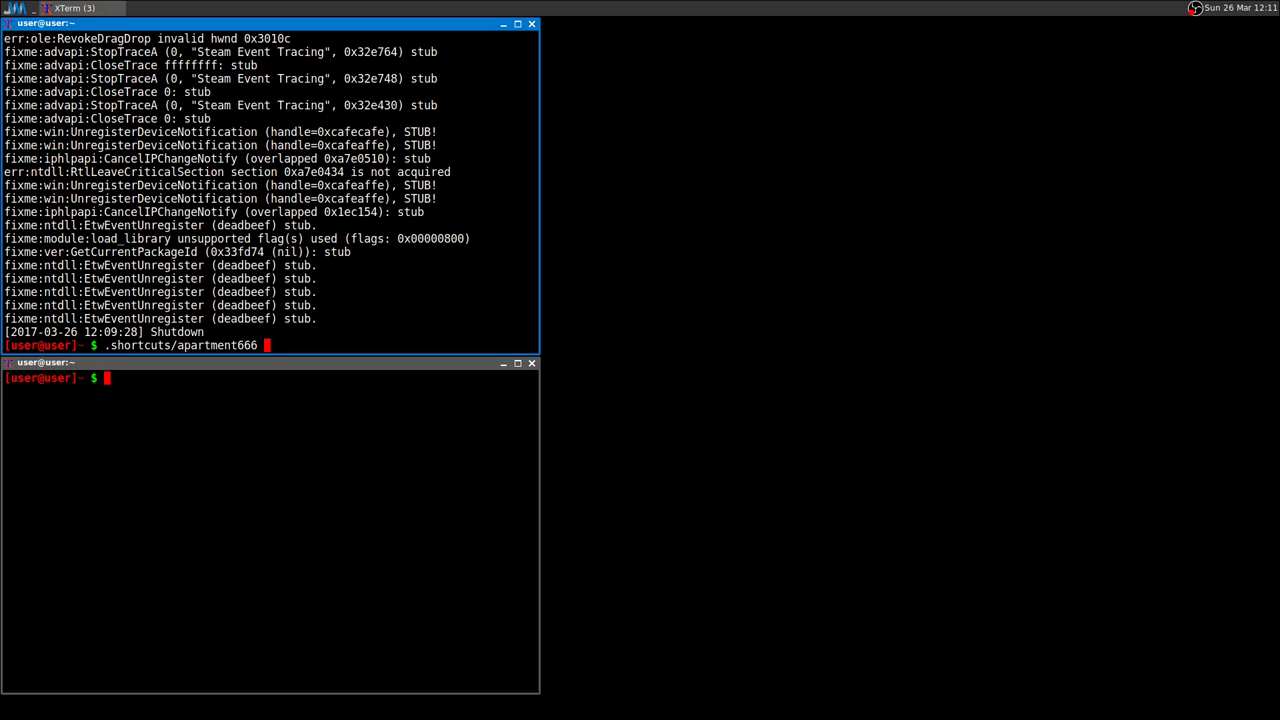
key("ctrl+l")
key("Return")
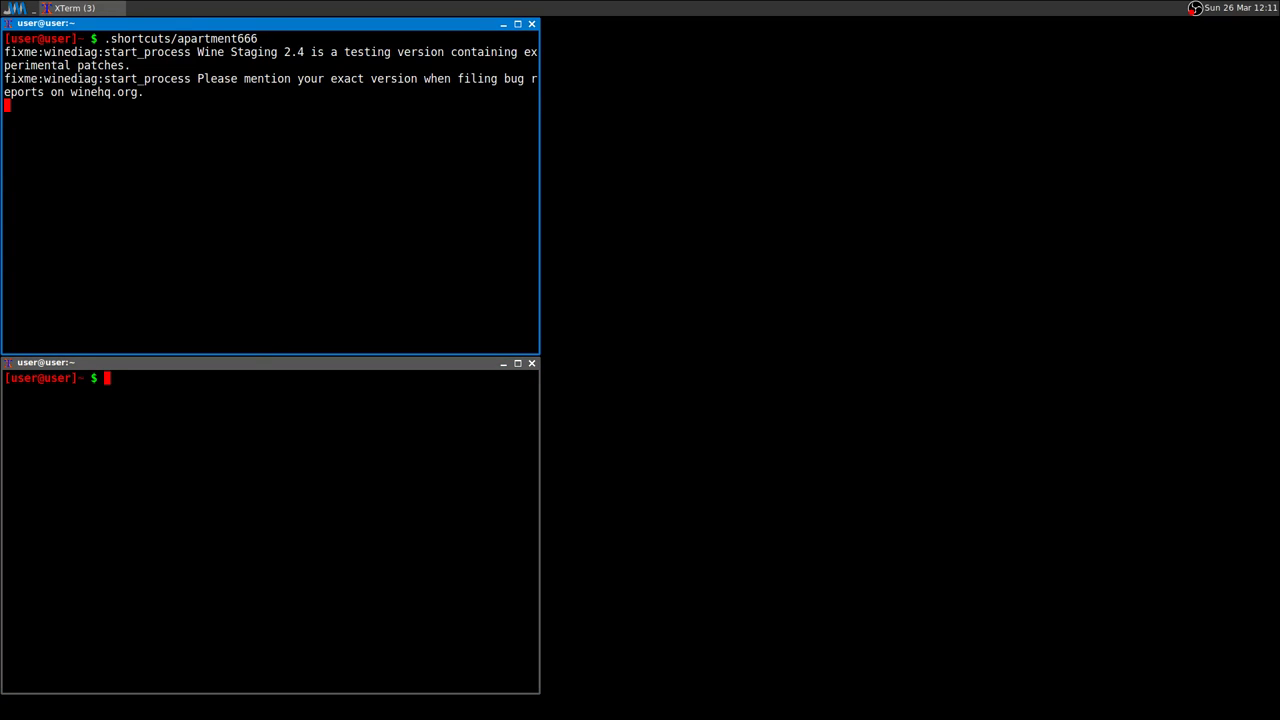